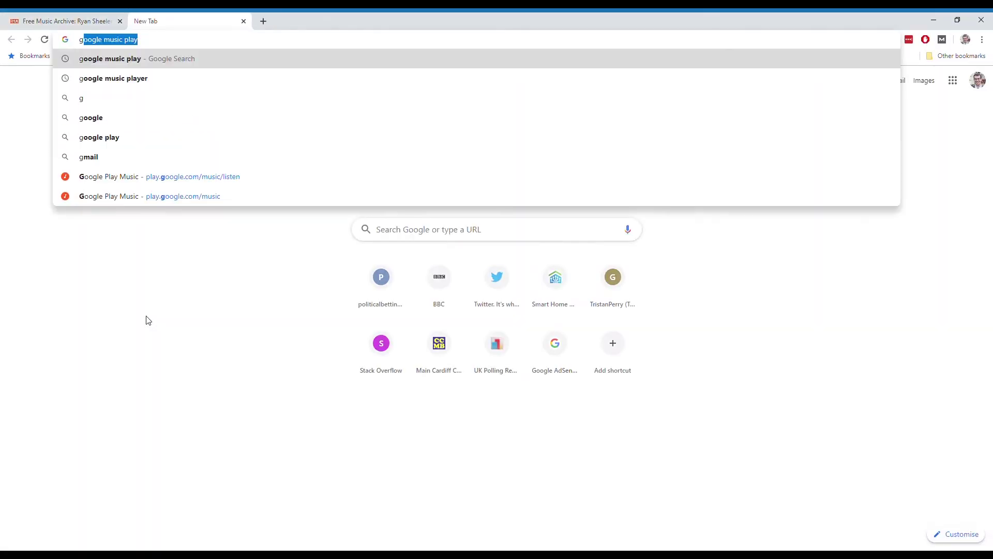
- Open the Google Play Music web player from the autocompleted omnibox query
key(Right)
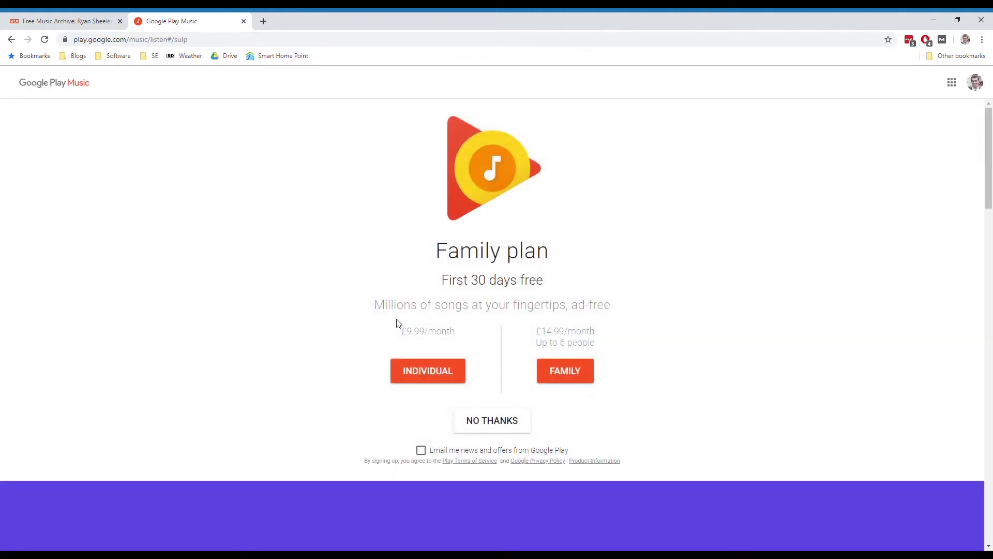
drag(408, 336, 573, 343)
click(501, 267)
- Decline the Family plan offer and review the upload-music introduction page
click(504, 426)
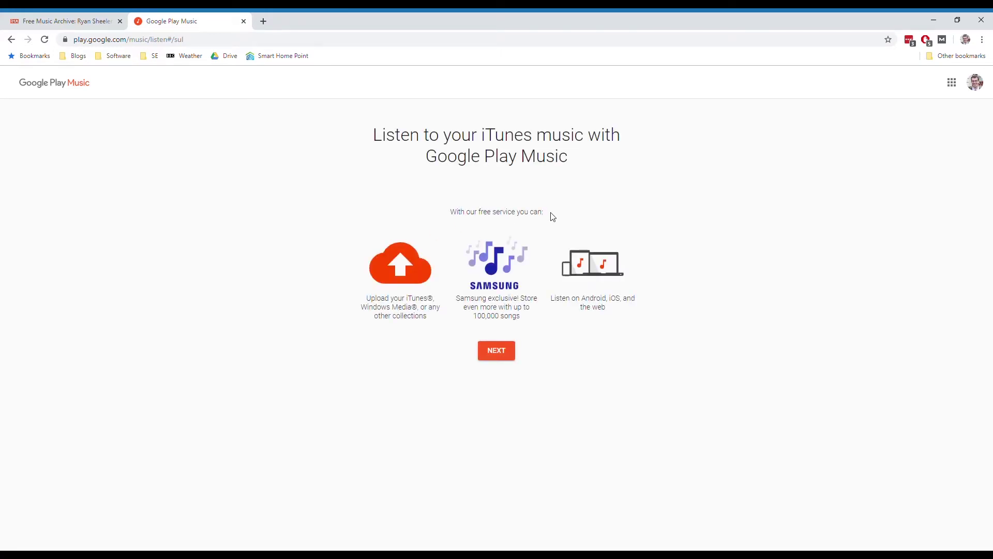
drag(376, 303, 398, 311)
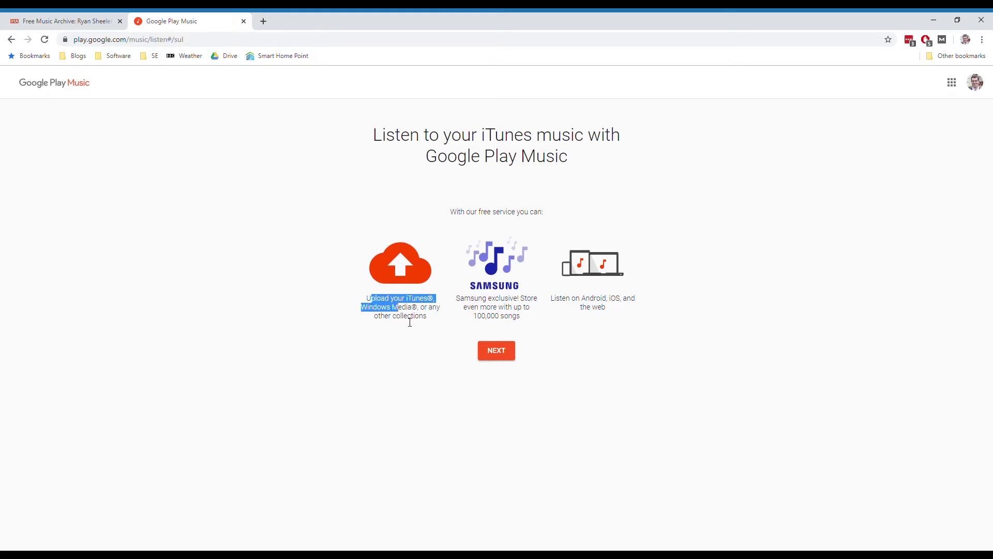
click(413, 326)
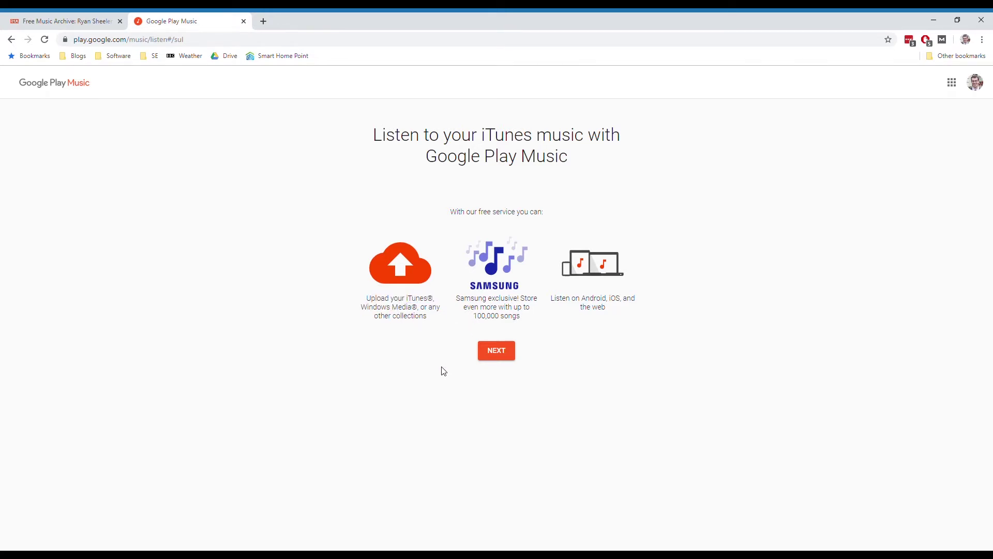
- Continue past the free-service intro, confirm the Standard service activation, and open the library
click(503, 355)
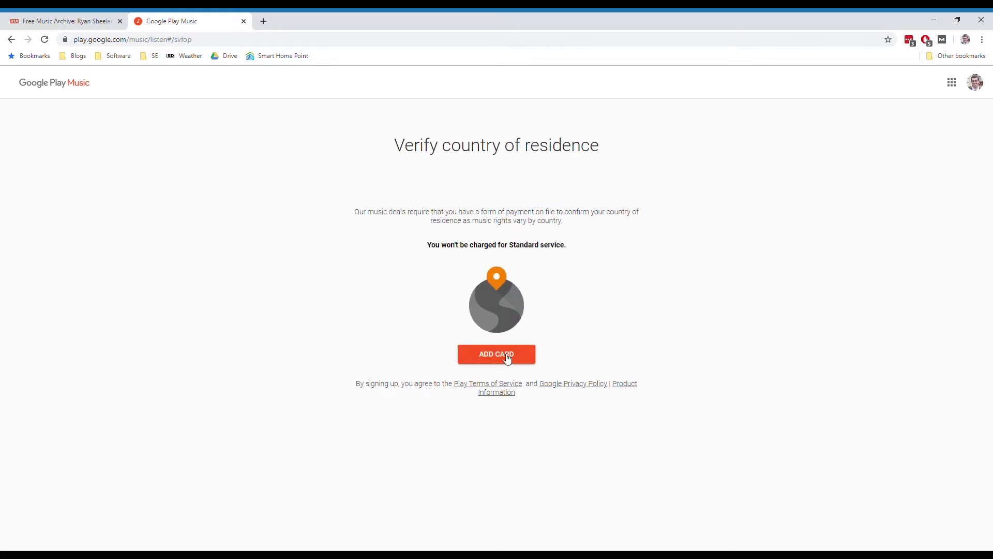
triple_click(456, 251)
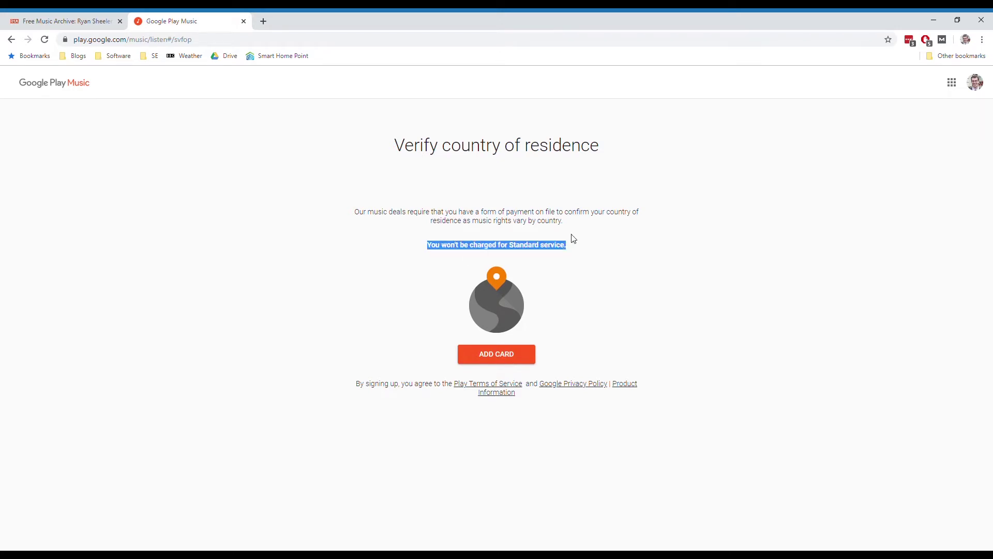
click(541, 321)
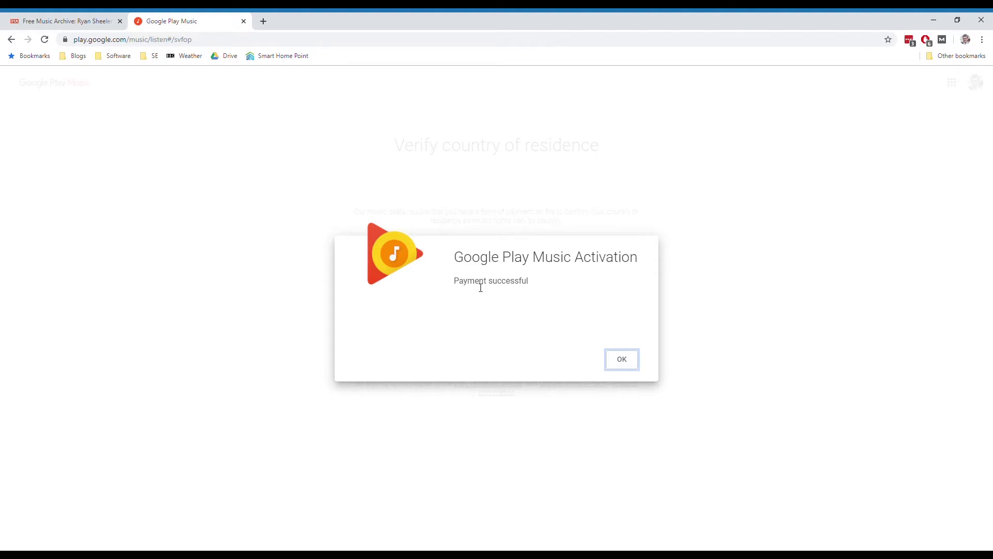
click(625, 359)
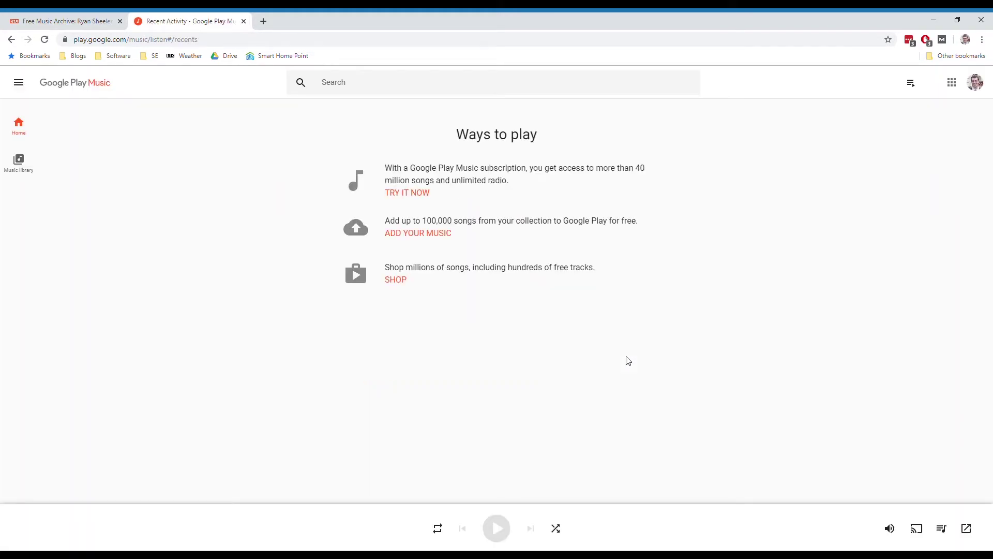
click(23, 160)
- Choose Upload music from the side navigation, then return to the Free Music Archive page
click(22, 88)
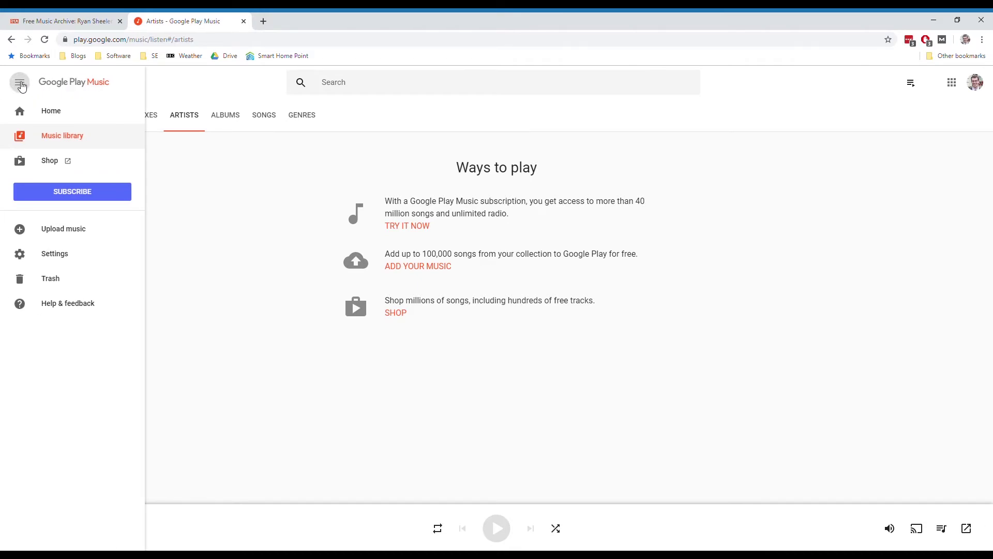
click(22, 85)
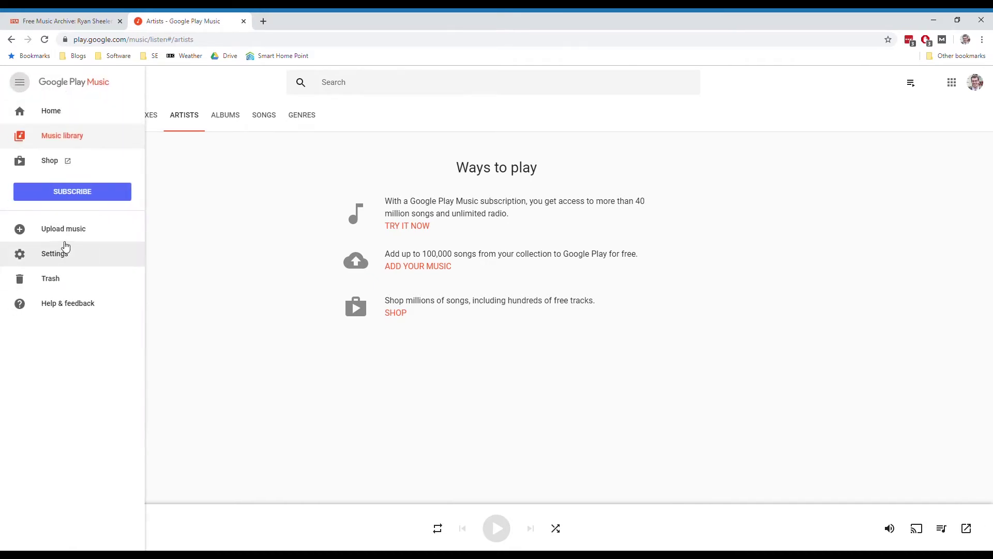
click(67, 238)
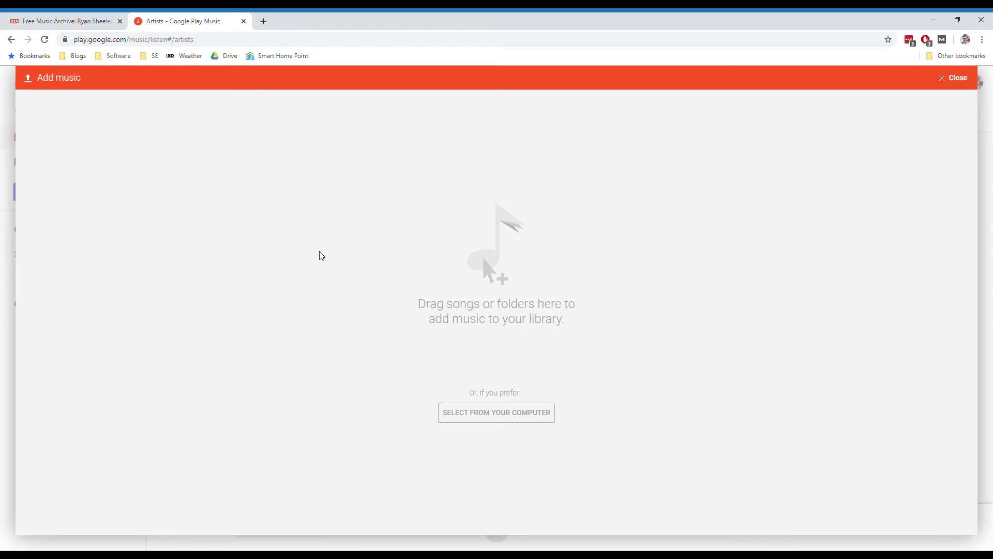
click(53, 15)
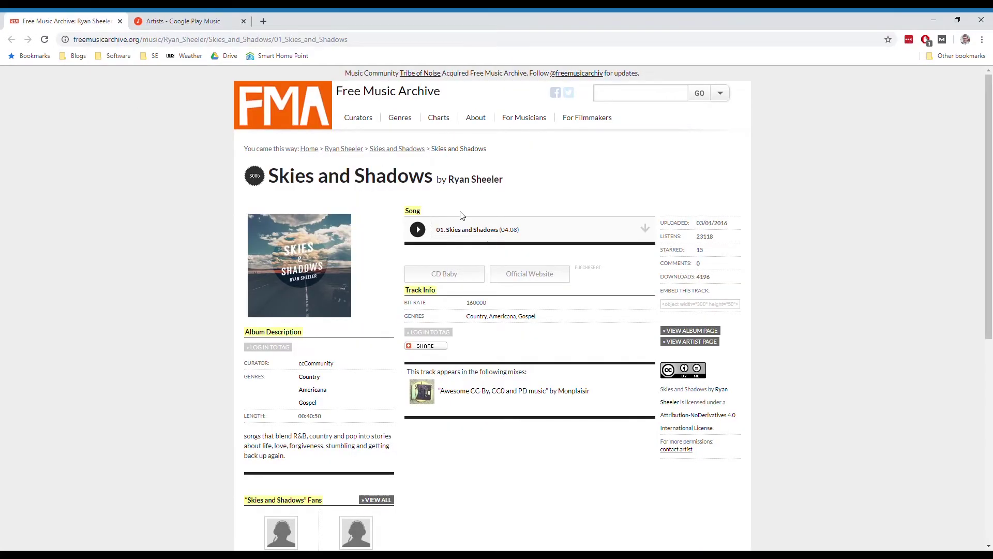
- Download the Skies and Shadows mp3 and drop it into the Play Music upload area
drag(723, 434, 661, 388)
click(764, 378)
click(648, 233)
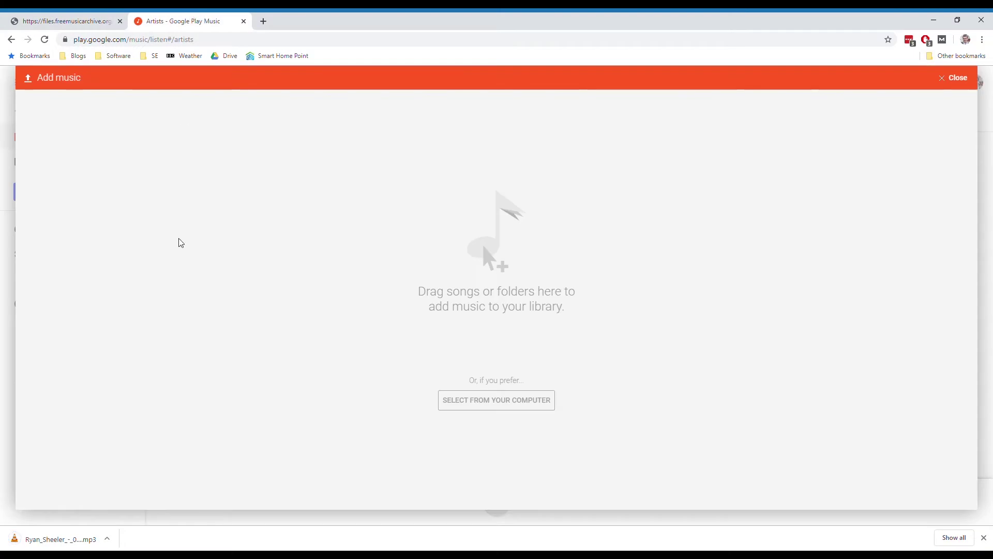
drag(74, 538, 435, 311)
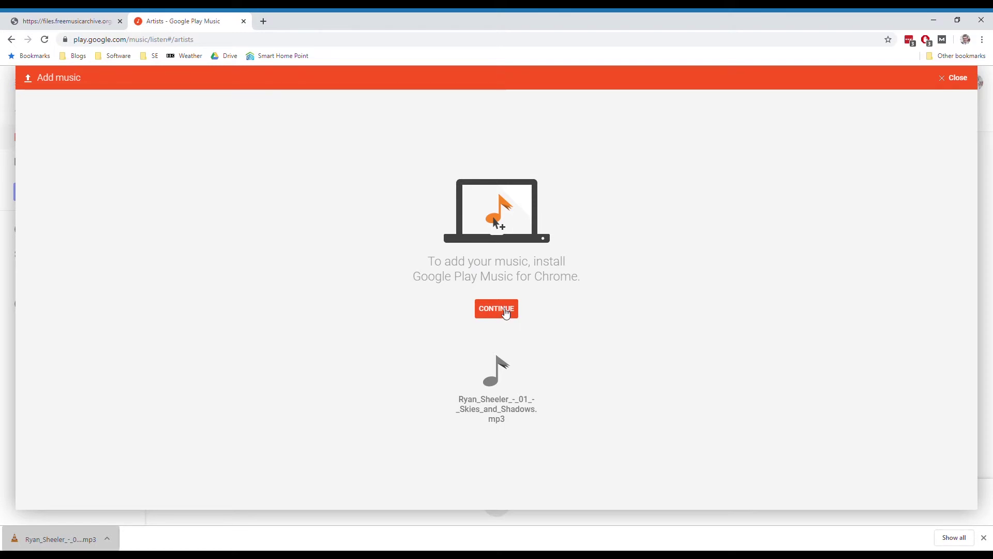
- Add the Google Play Music app to Chrome from the Web Store and return to the library
click(504, 311)
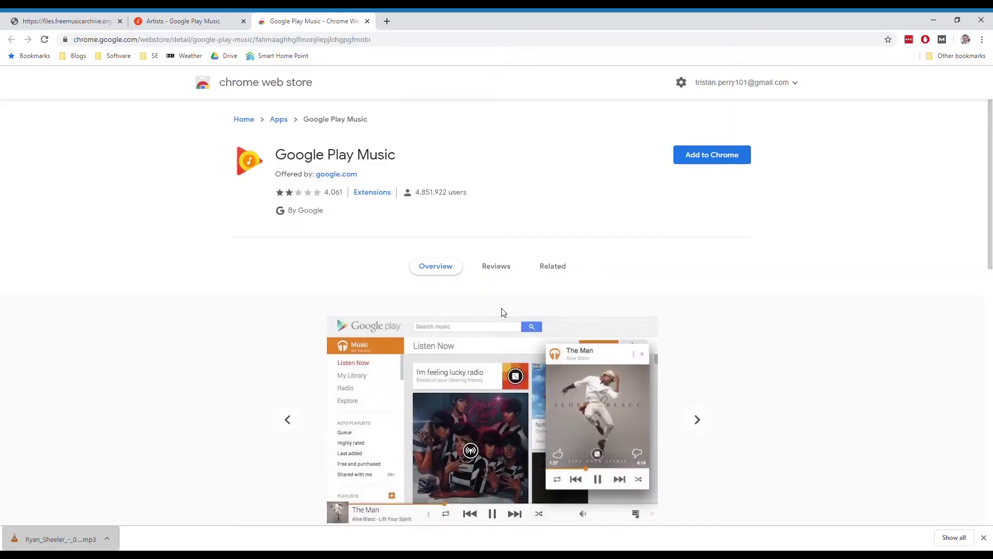
click(725, 158)
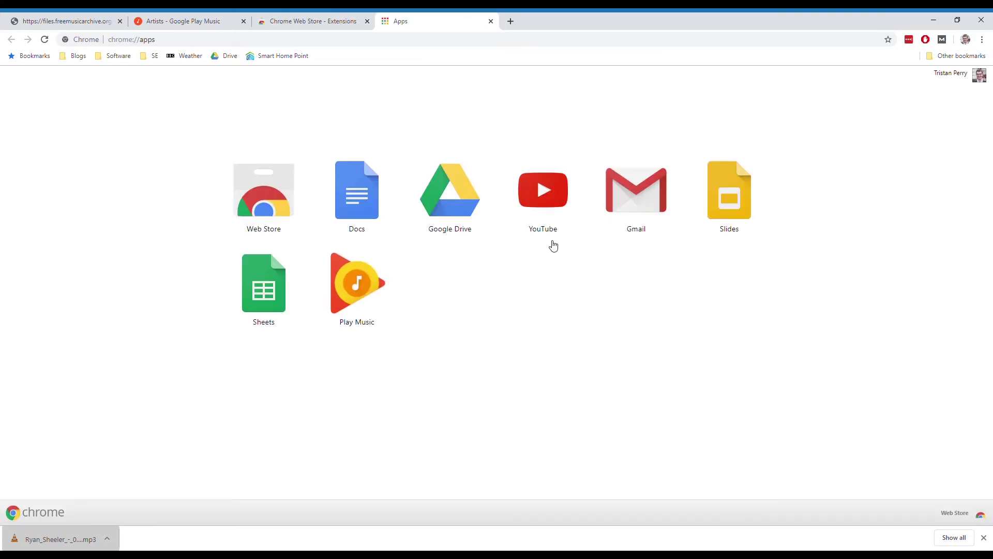
click(182, 19)
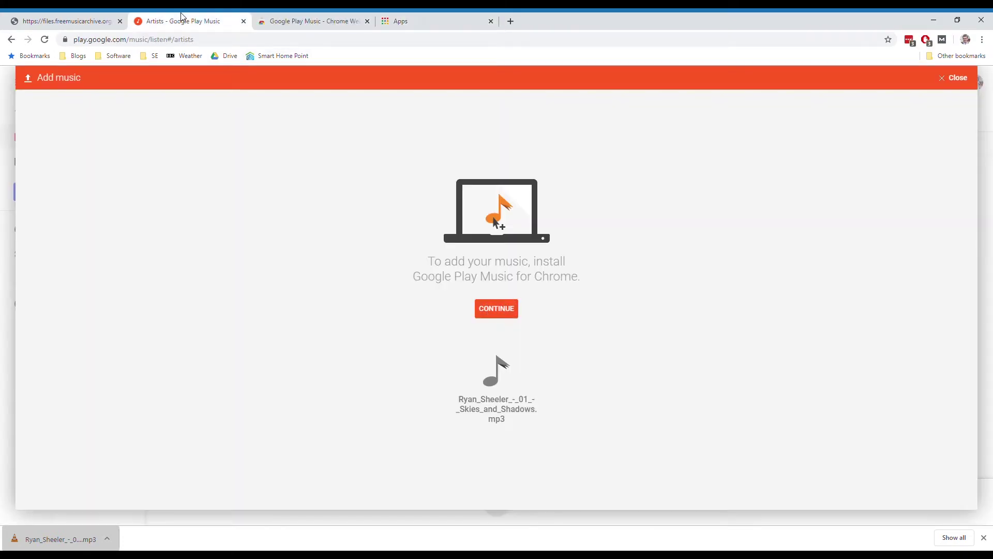
click(433, 17)
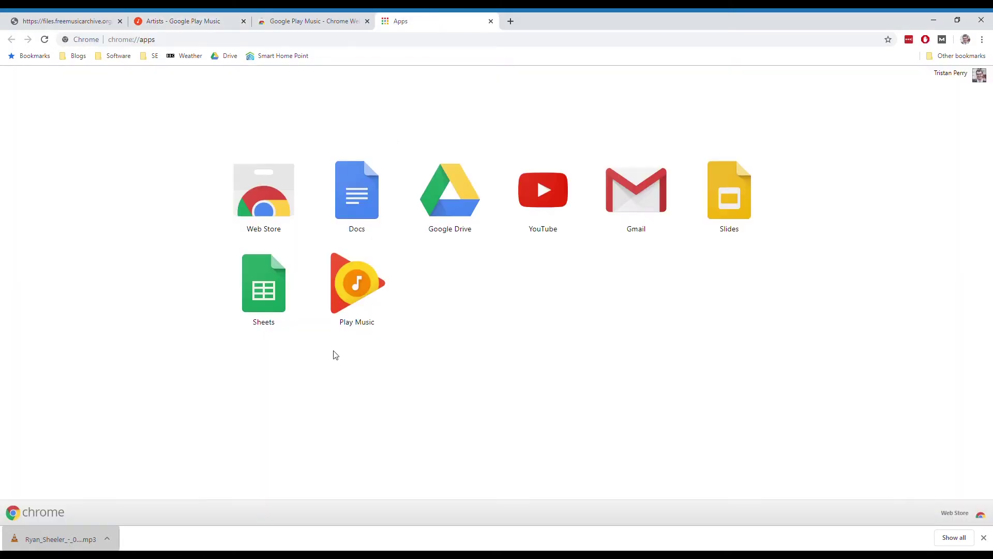
click(350, 288)
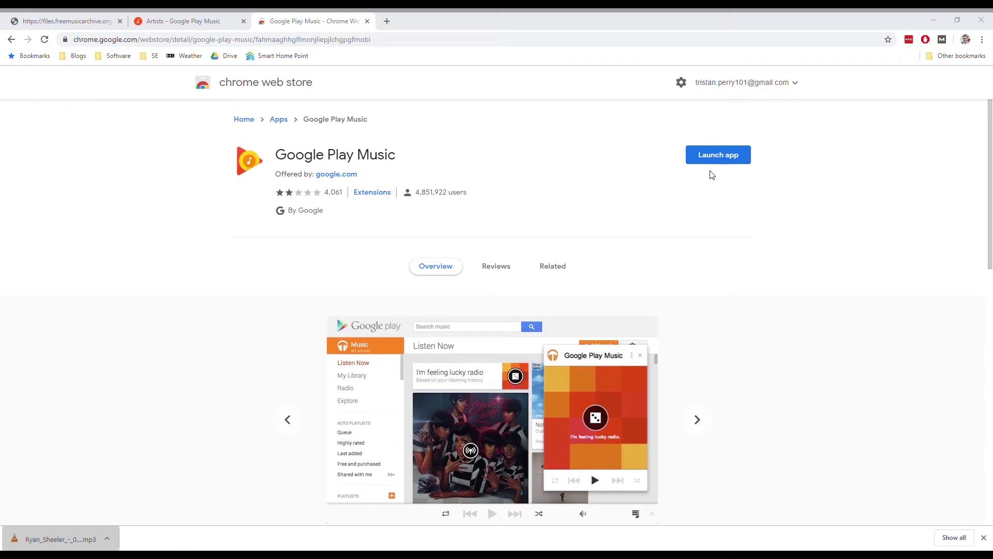
click(185, 17)
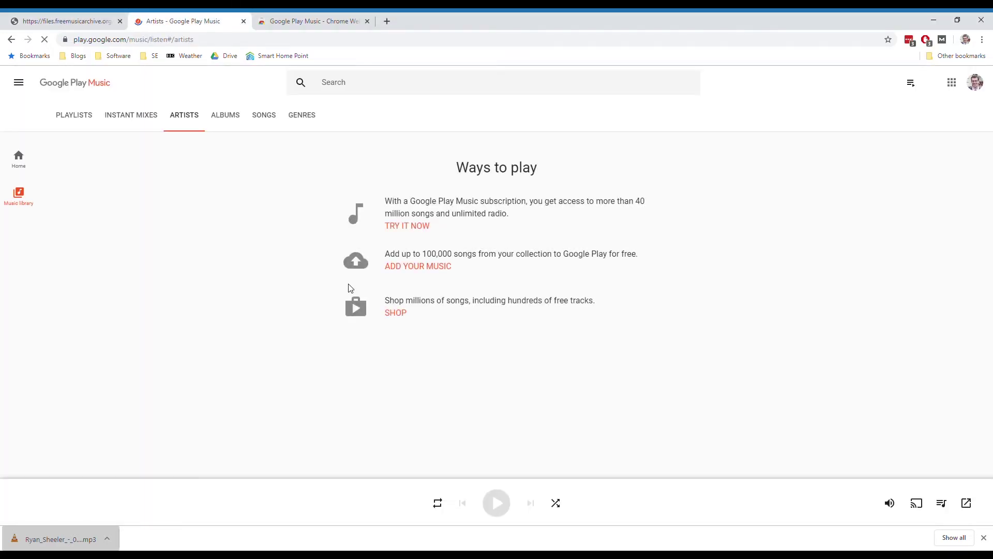
click(21, 87)
- Upload the downloaded Skies and Shadows mp3 and dismiss the auto-add music notice
click(92, 232)
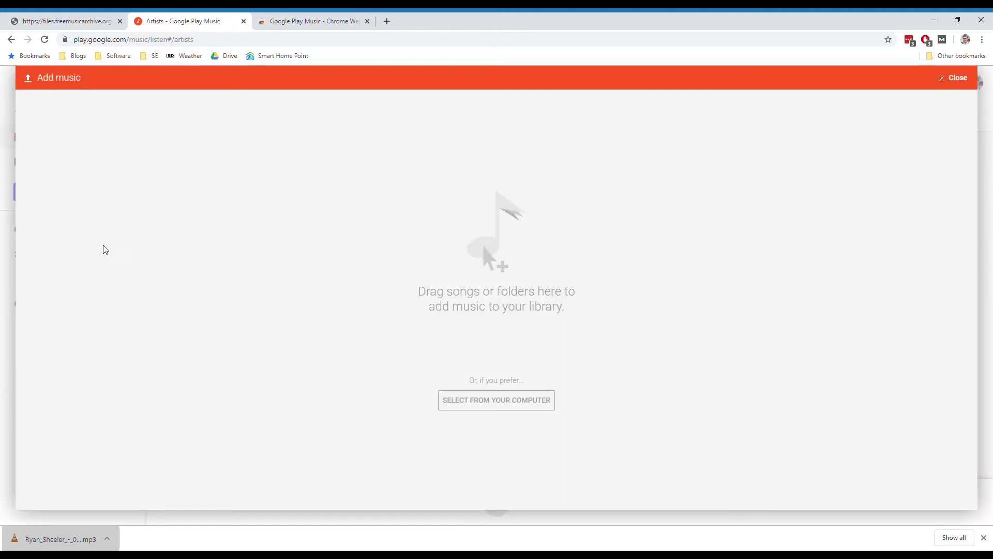
drag(75, 539, 480, 288)
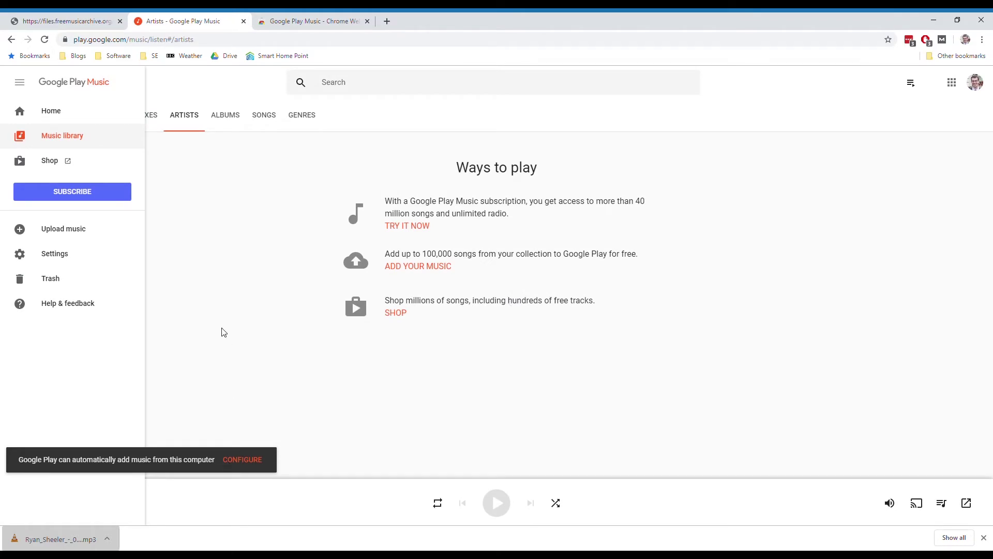
click(212, 304)
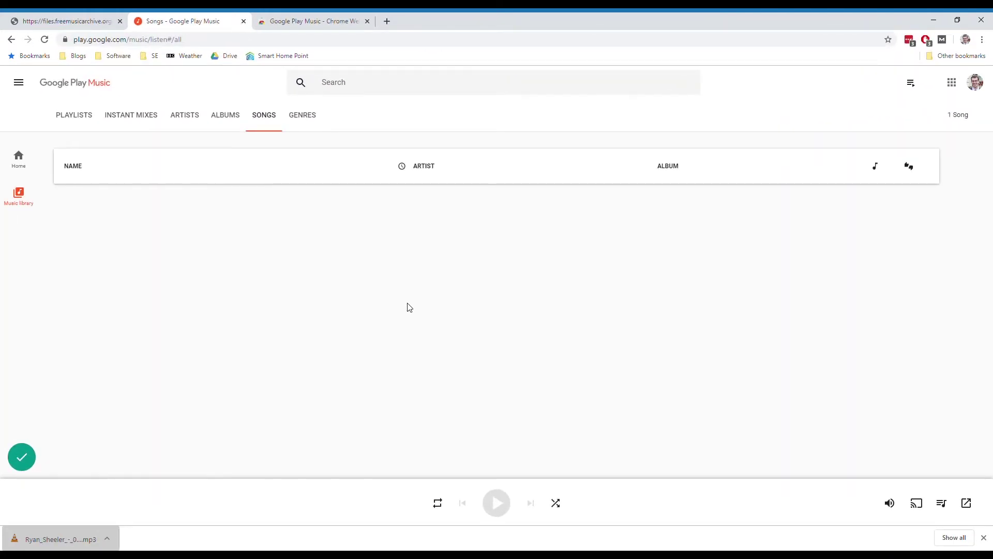
- Play Skies and Shadows from the Last added playlist, then pause it
click(21, 461)
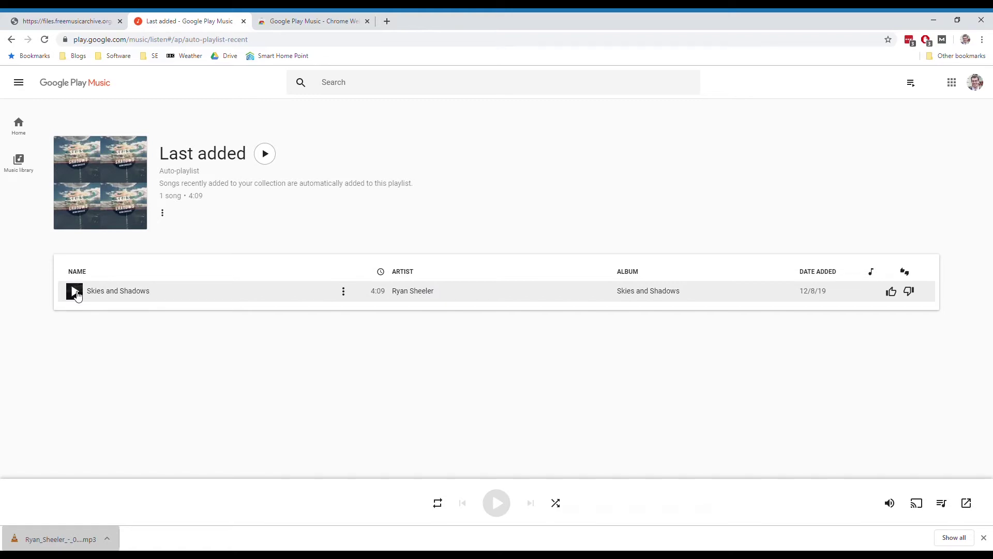
click(74, 291)
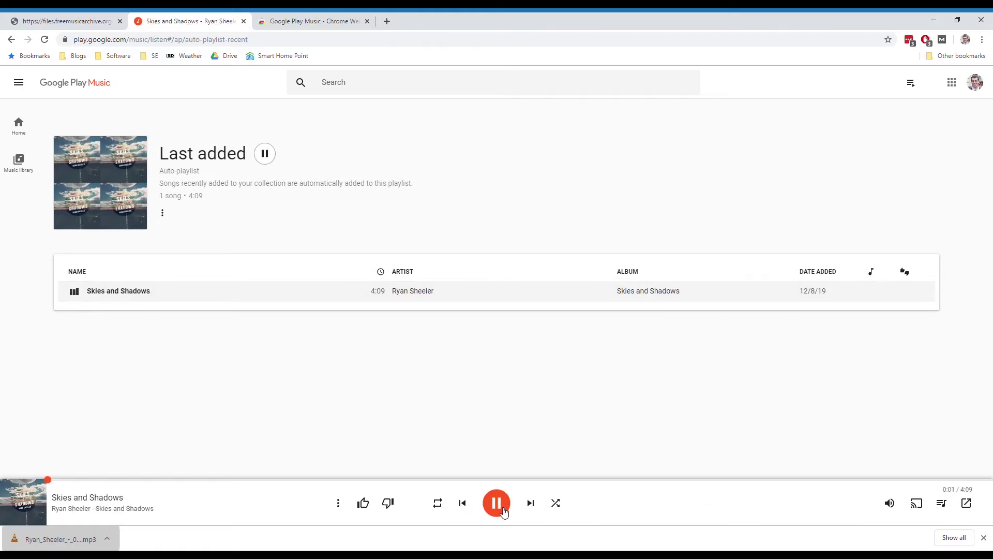
click(510, 506)
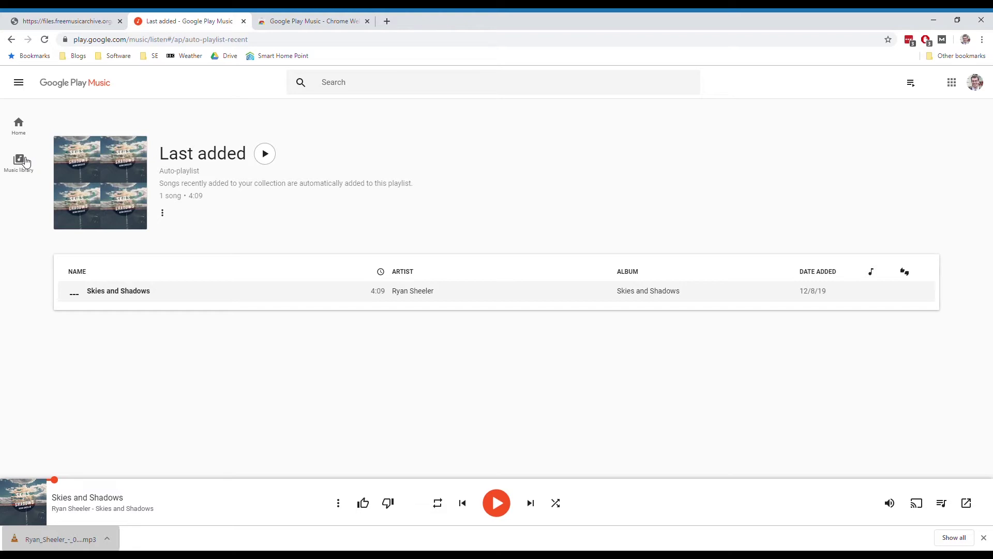
- Add Skies and Shadows to a new playlist named 'Skies and Shadows' from its song menu
click(24, 161)
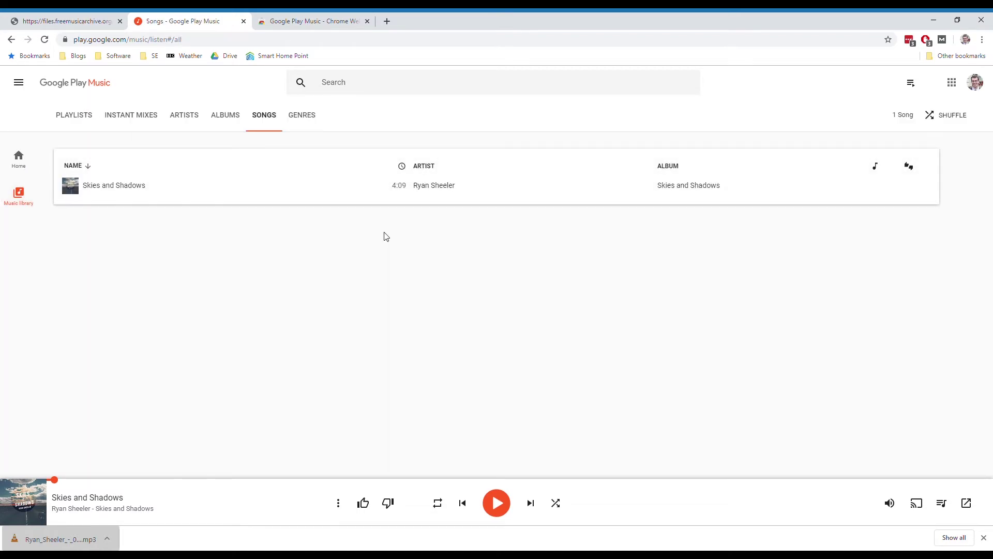
mouse_move(386, 186)
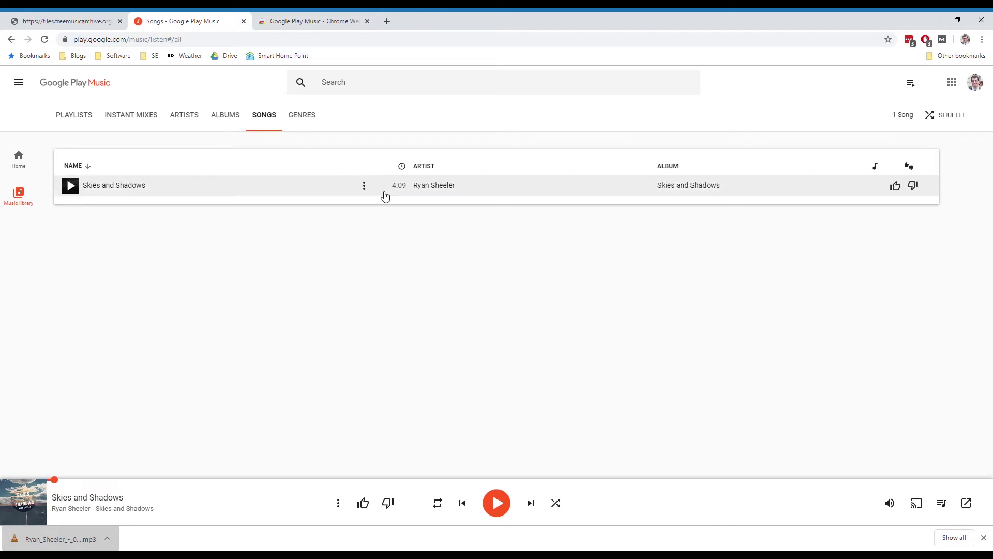
click(363, 189)
mouse_move(390, 248)
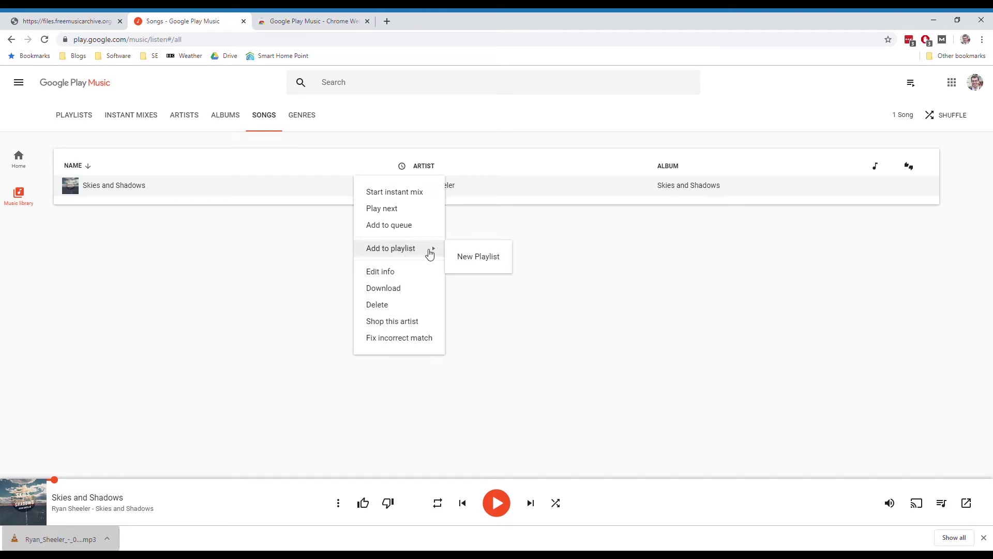
click(466, 262)
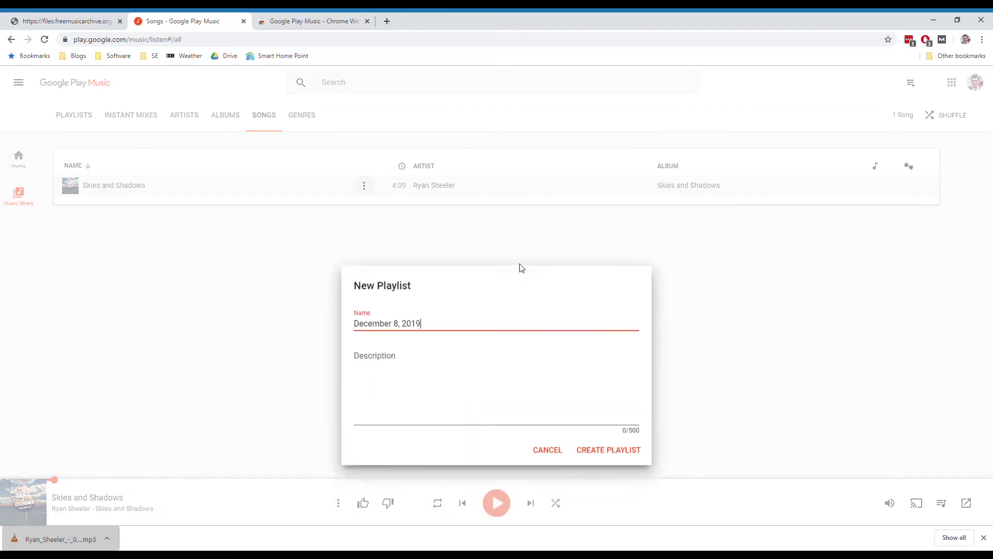
triple_click(522, 264)
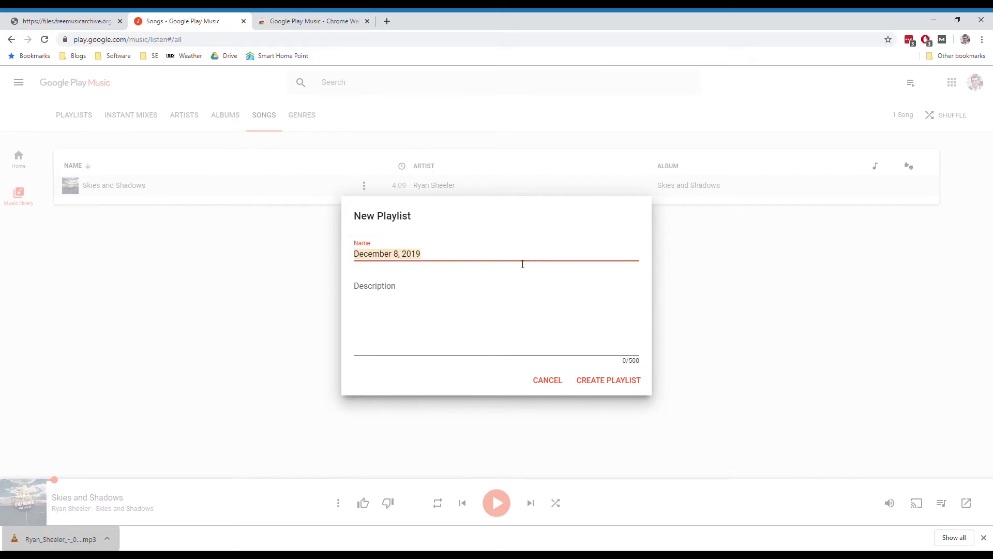
text(Skies and Shad)
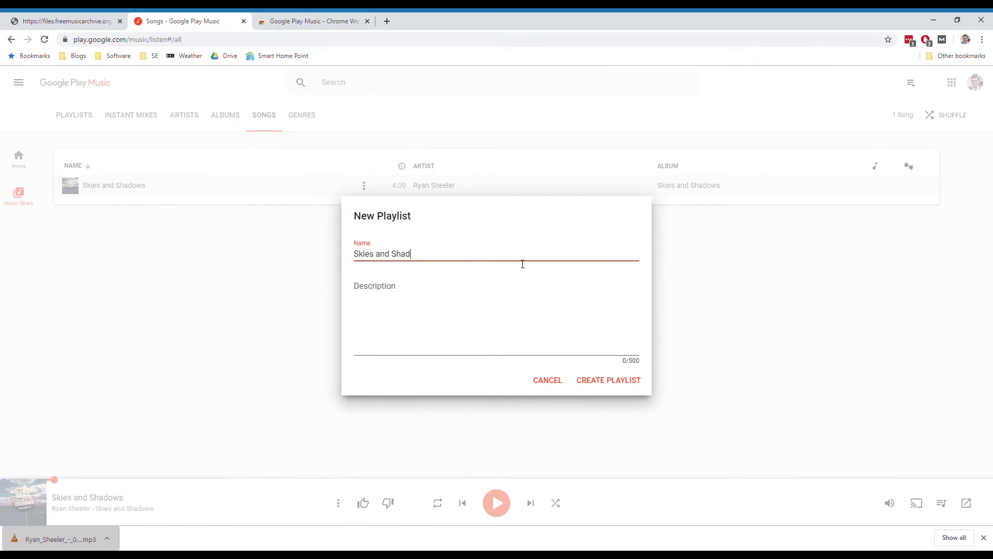
text(ows)
click(609, 381)
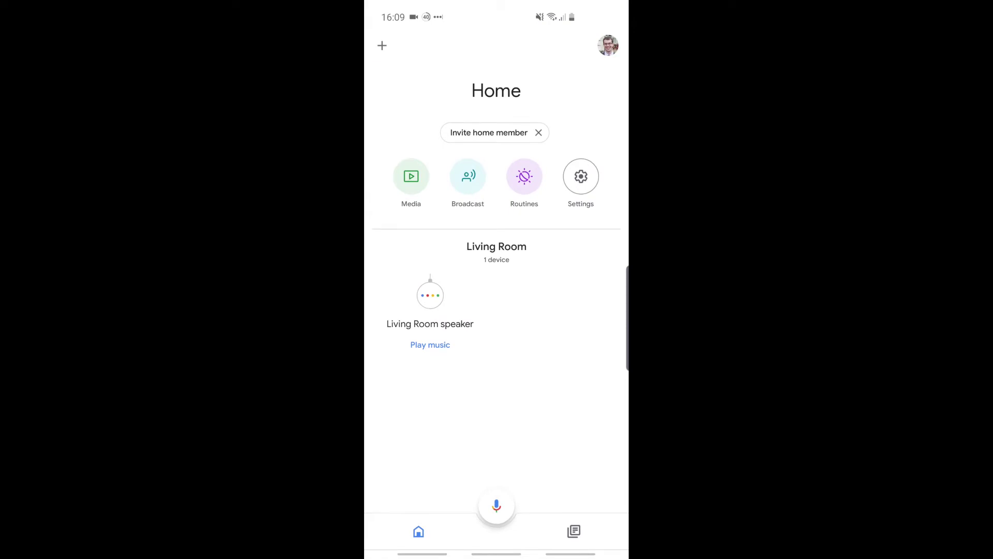
- Switch Google Home's default music service from Spotify to Google Play Music
click(580, 176)
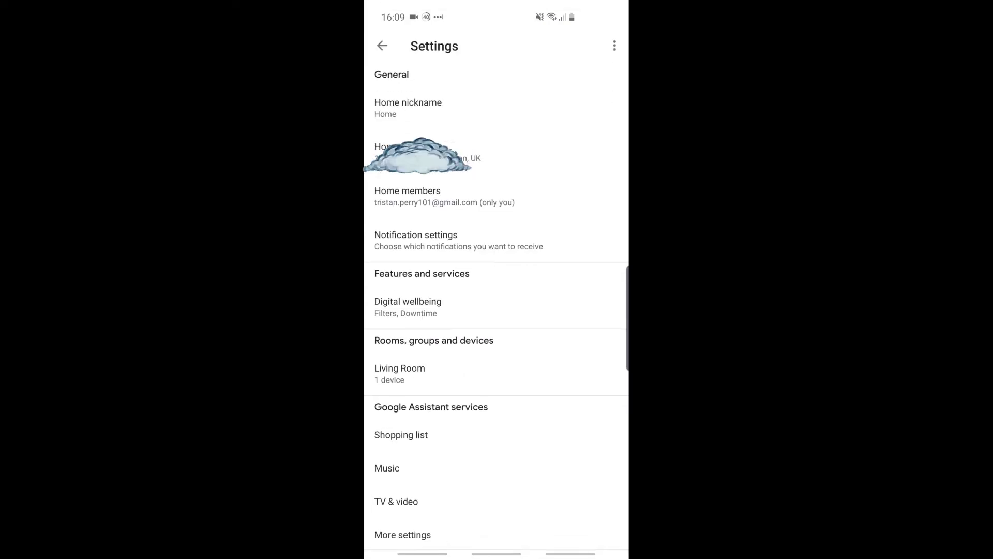
click(386, 468)
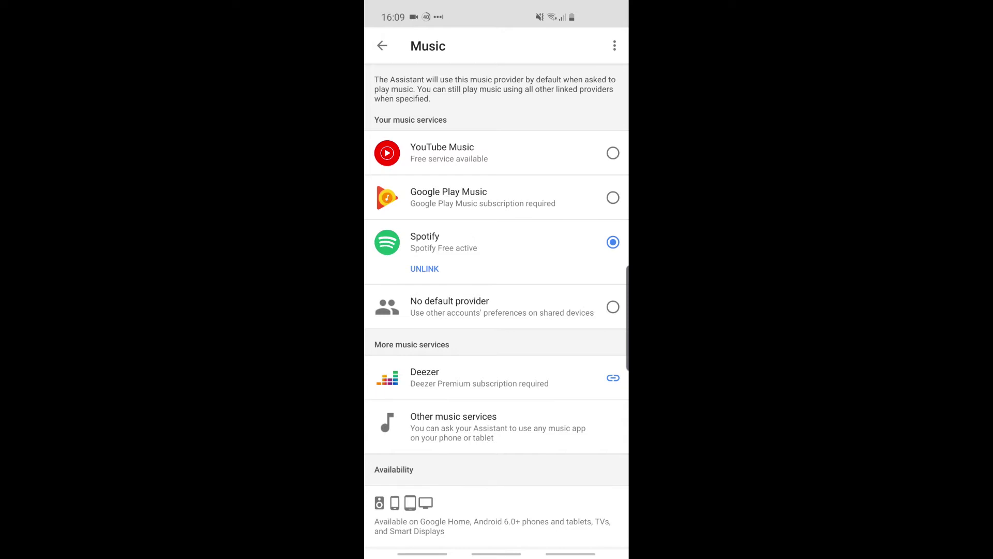
click(497, 197)
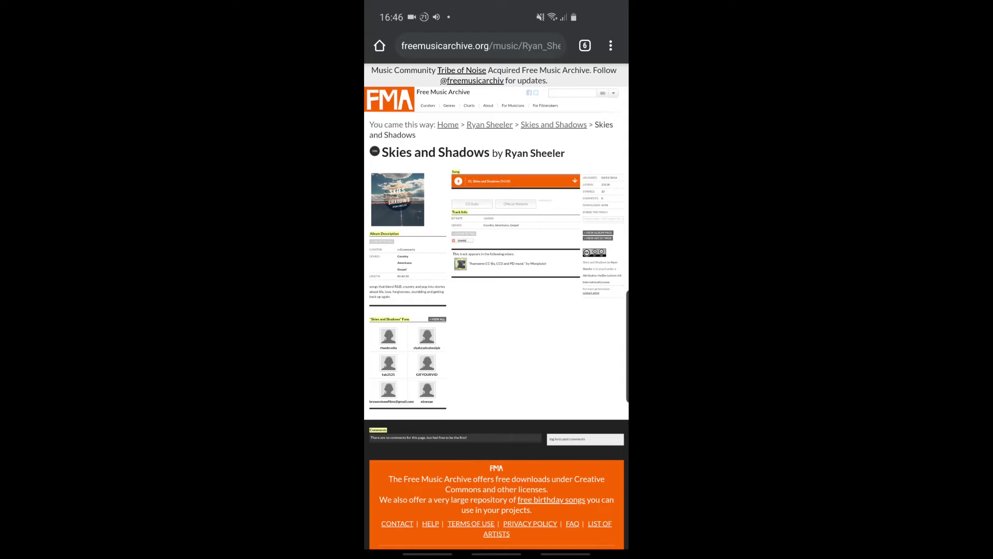
- Play Skies and Shadows from the zoomed-in Free Music Archive player, then show recent apps
click(496, 70)
double_click(489, 187)
click(411, 172)
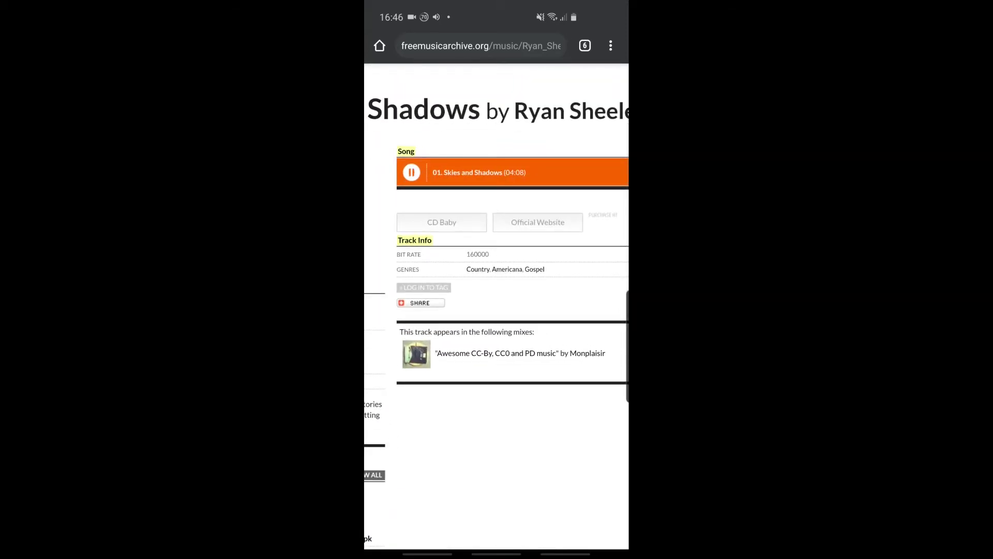
double_click(497, 311)
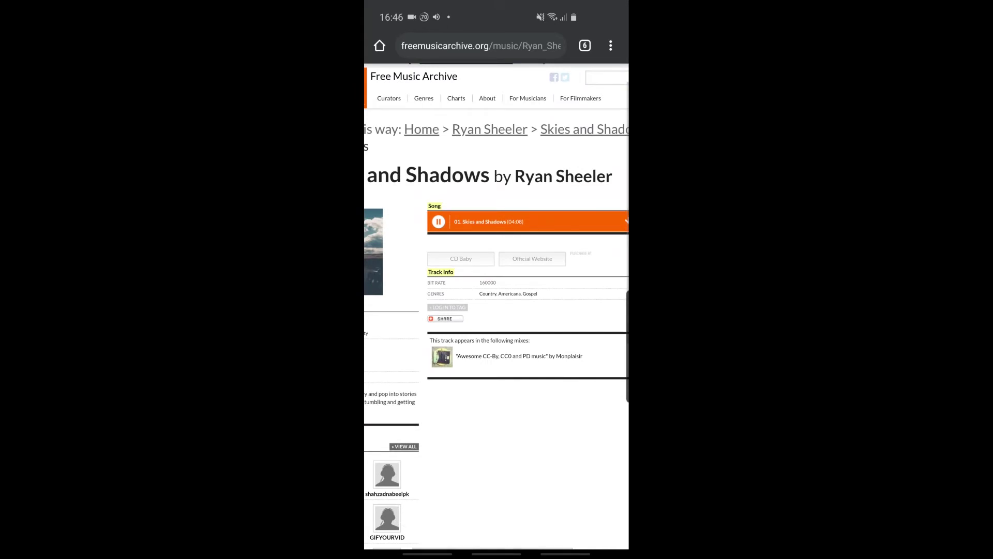
drag(426, 554, 427, 434)
- Select the Living Room speaker in Google Home and confirm casting the phone's audio
click(496, 256)
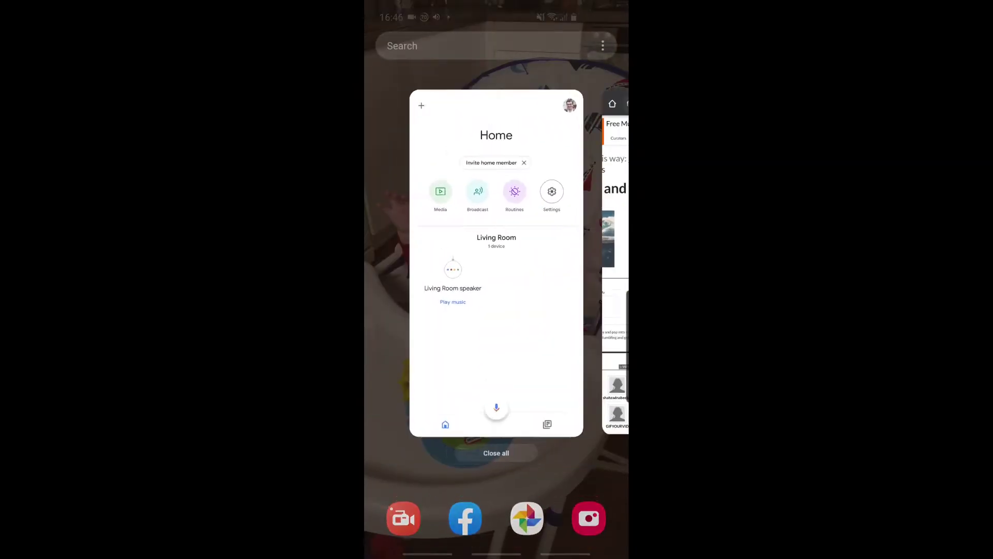
click(430, 303)
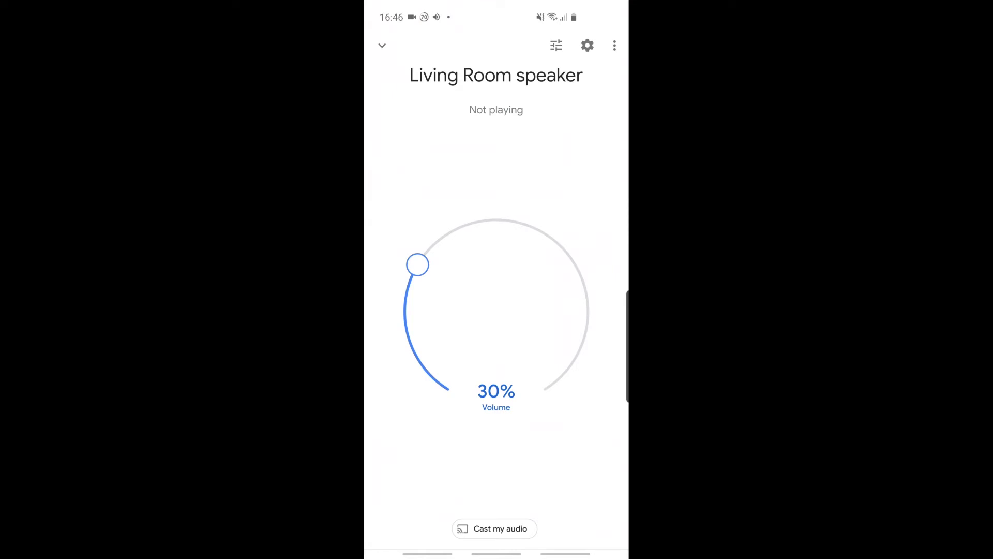
click(495, 528)
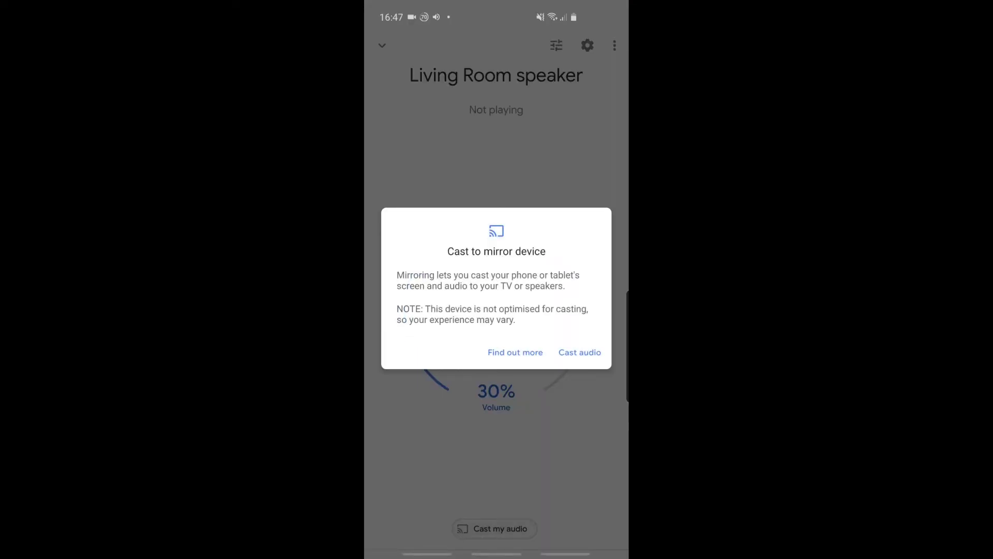
click(580, 352)
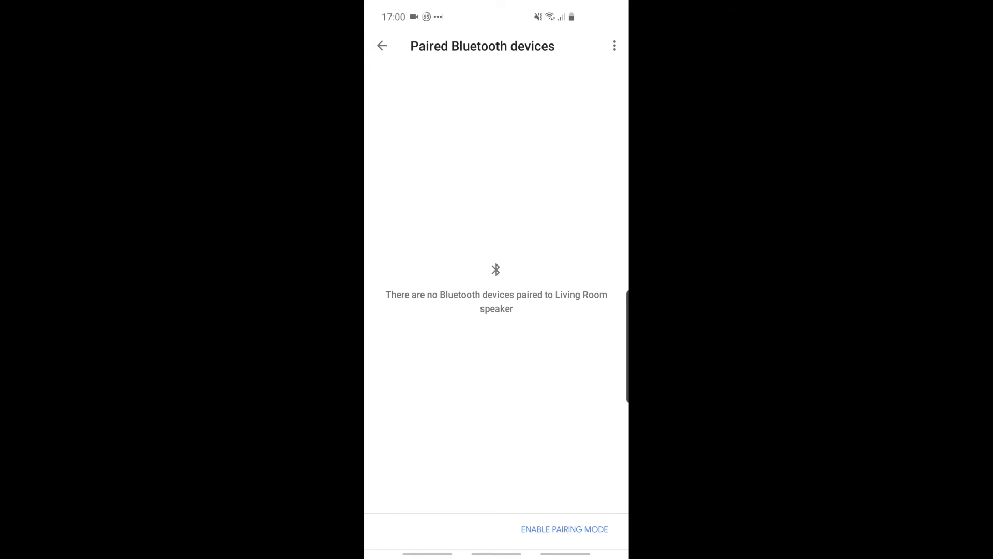
- Turn on Enable Pairing Mode in the Living Room speaker's Paired Bluetooth devices settings
click(564, 529)
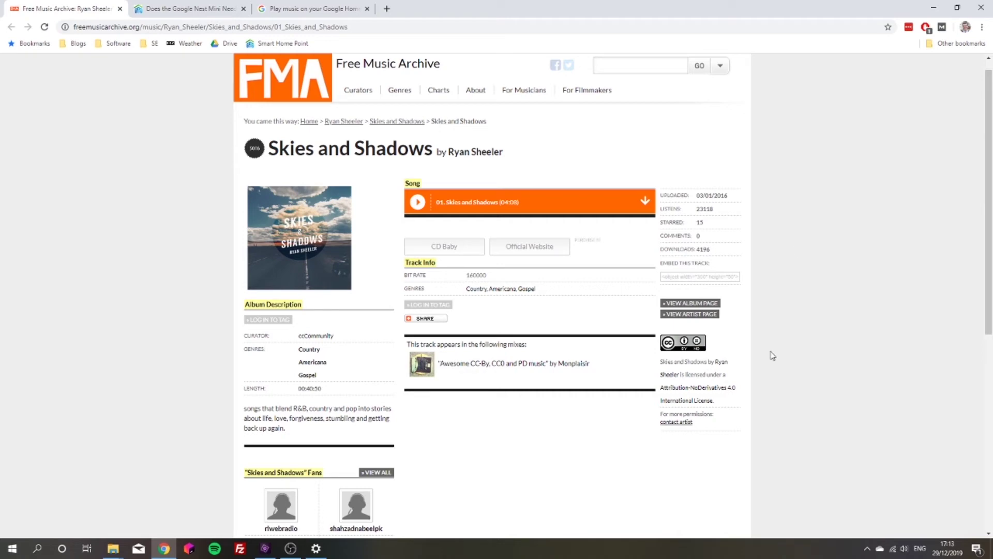
- Search Windows for bluetooth and open 'Bluetooth and other devices' settings
click(316, 549)
click(980, 8)
key(super)
text(bluetooth)
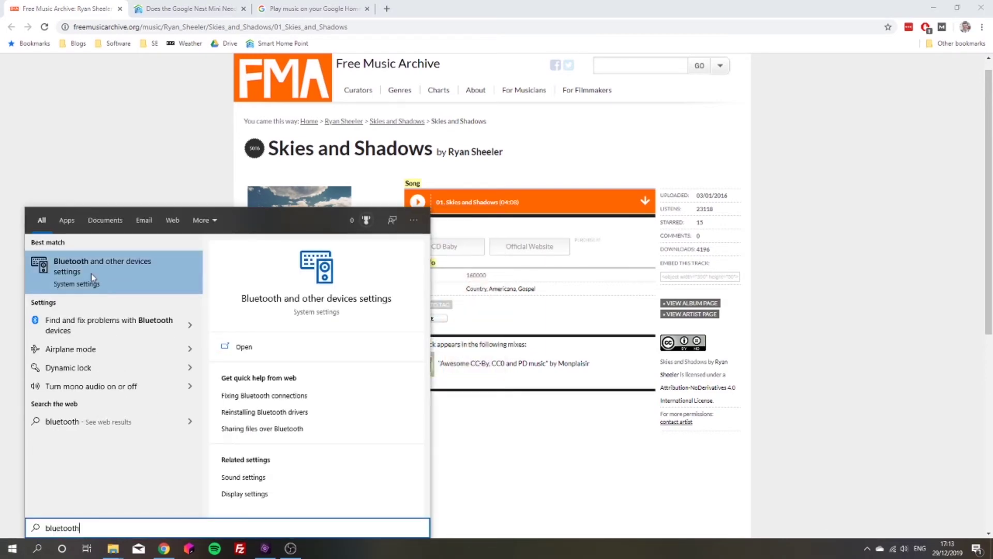
click(91, 272)
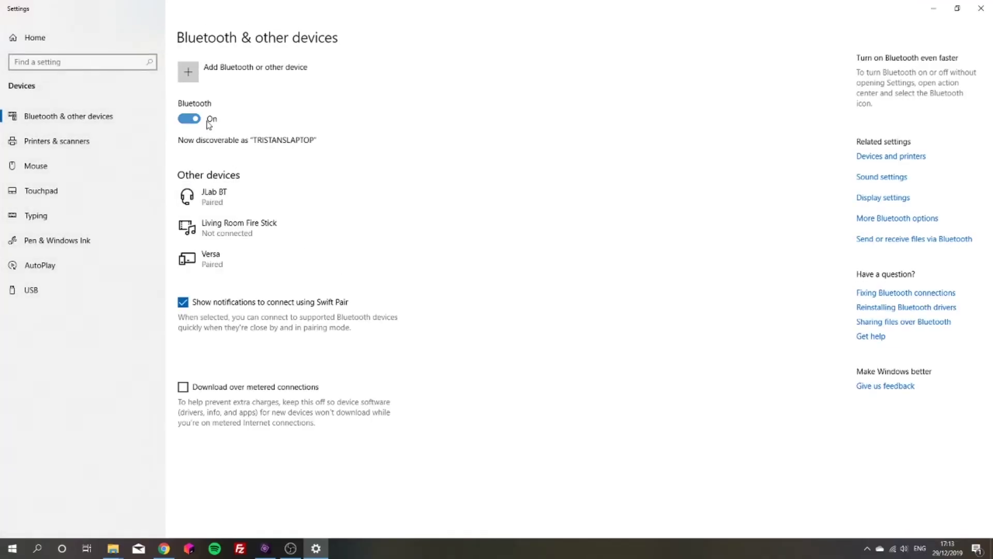
- Toggle Bluetooth off and on, then add and allow the Living Room speaker as a Bluetooth device
click(189, 118)
click(189, 119)
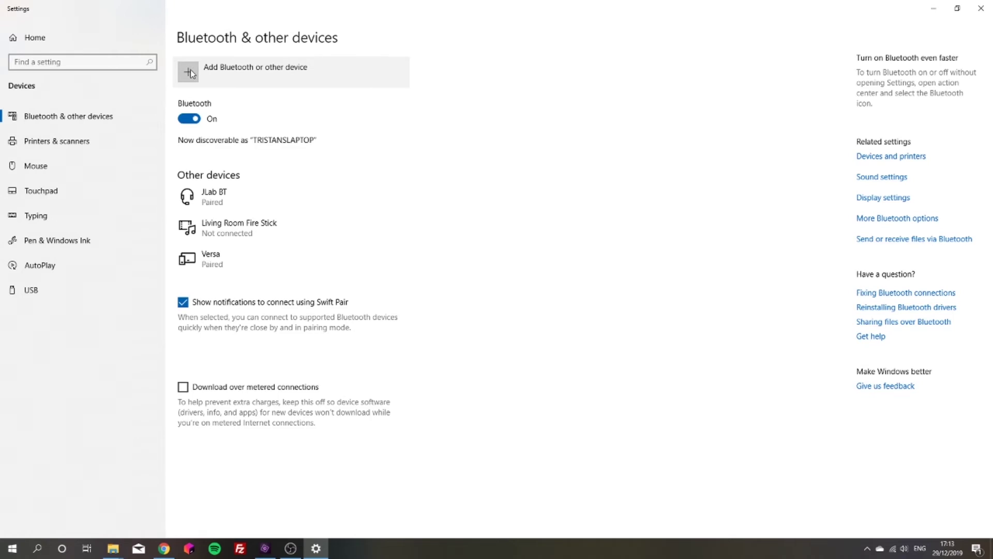
click(190, 69)
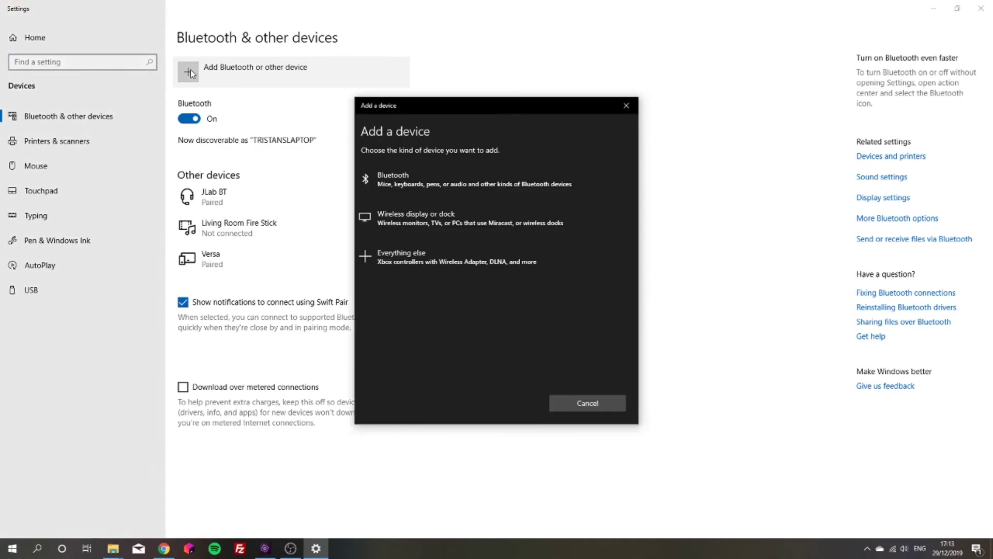
click(501, 192)
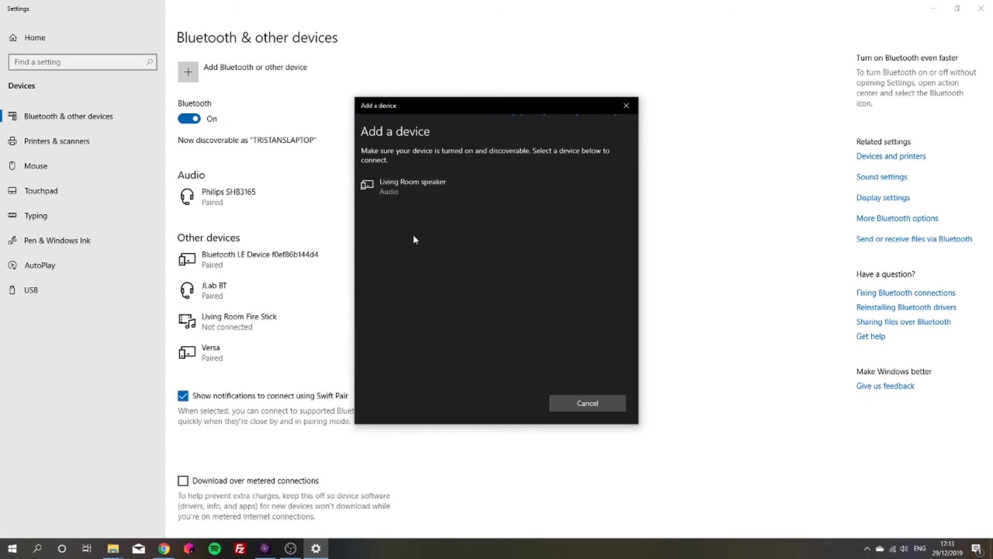
click(403, 187)
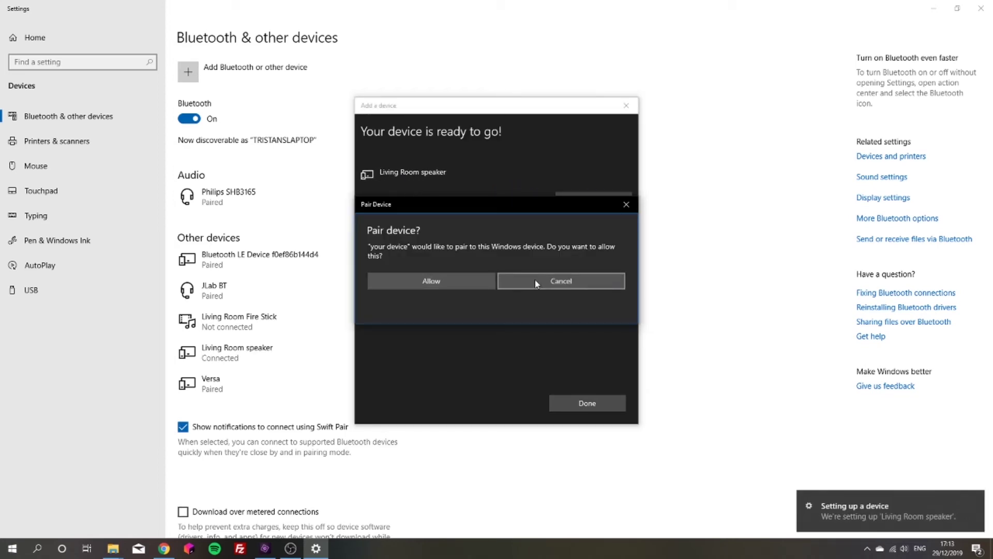
click(444, 282)
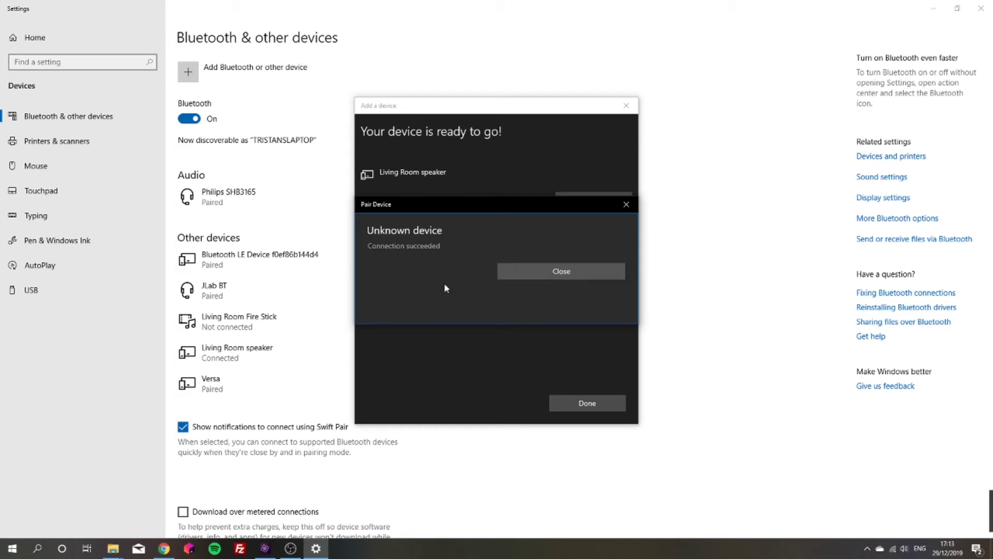
click(565, 274)
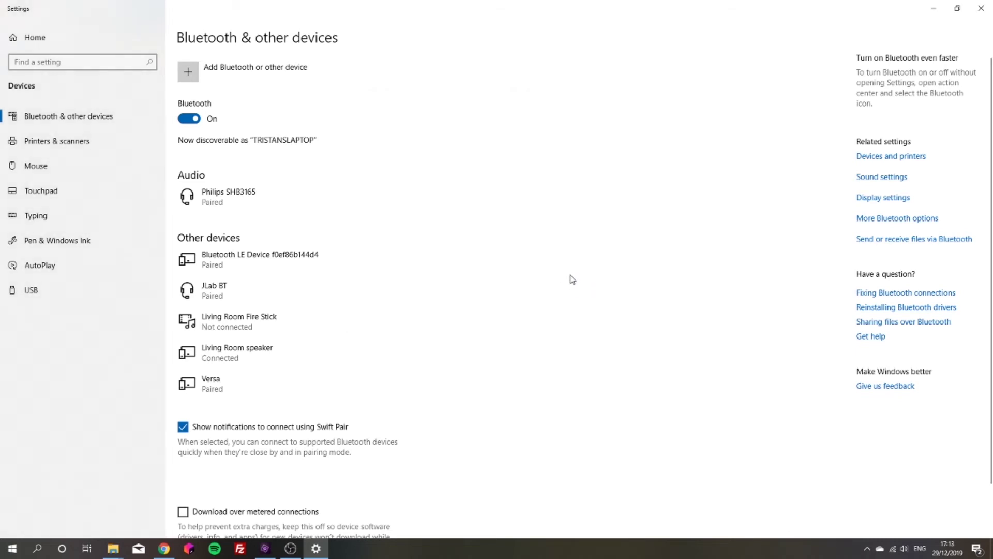
- Connect the Living Room speaker under Audio, allow its new pairing request, and return to Chrome
click(287, 352)
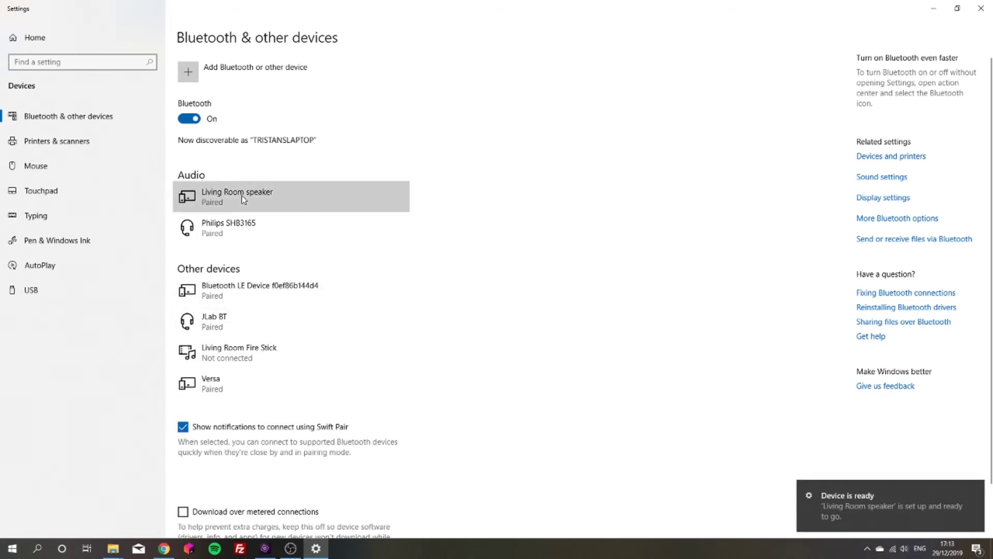
click(241, 195)
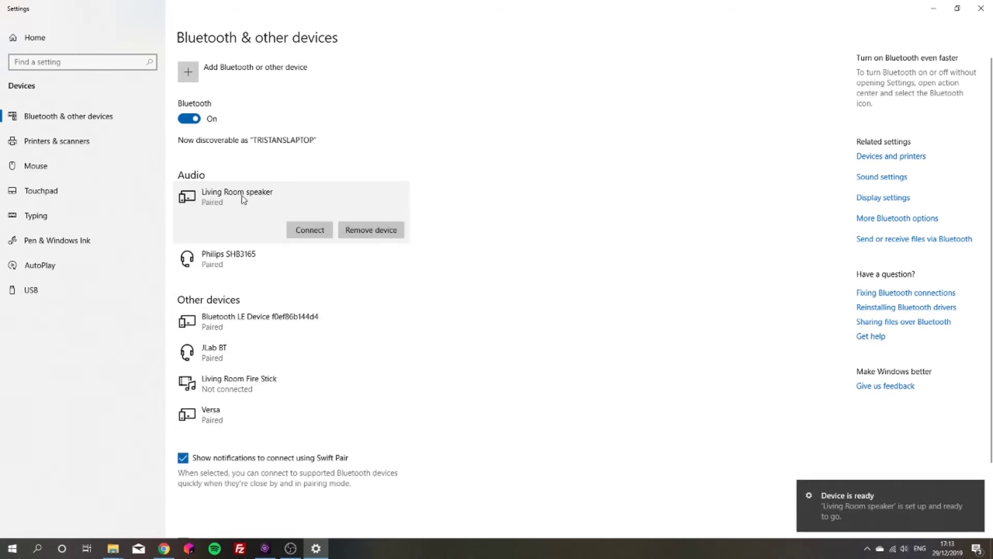
click(307, 231)
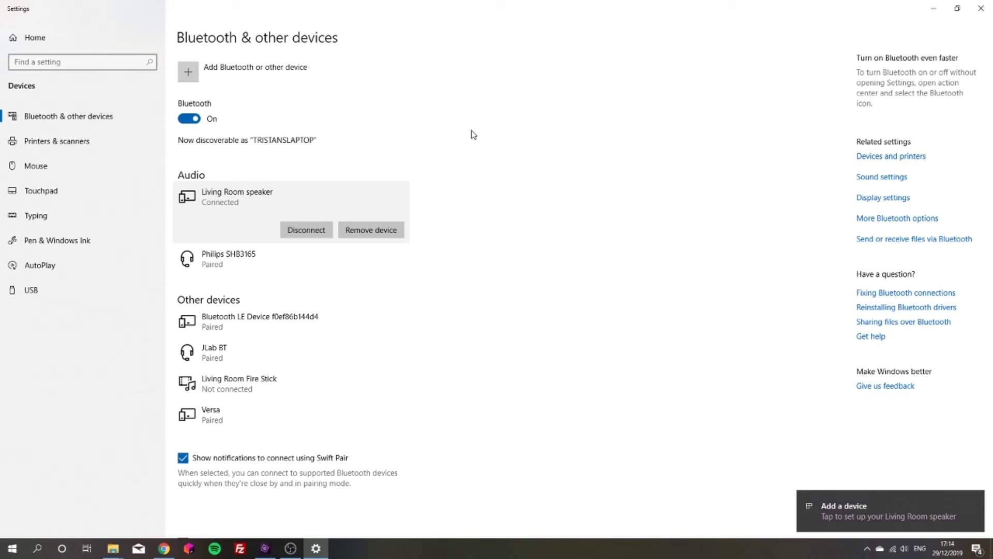
click(916, 512)
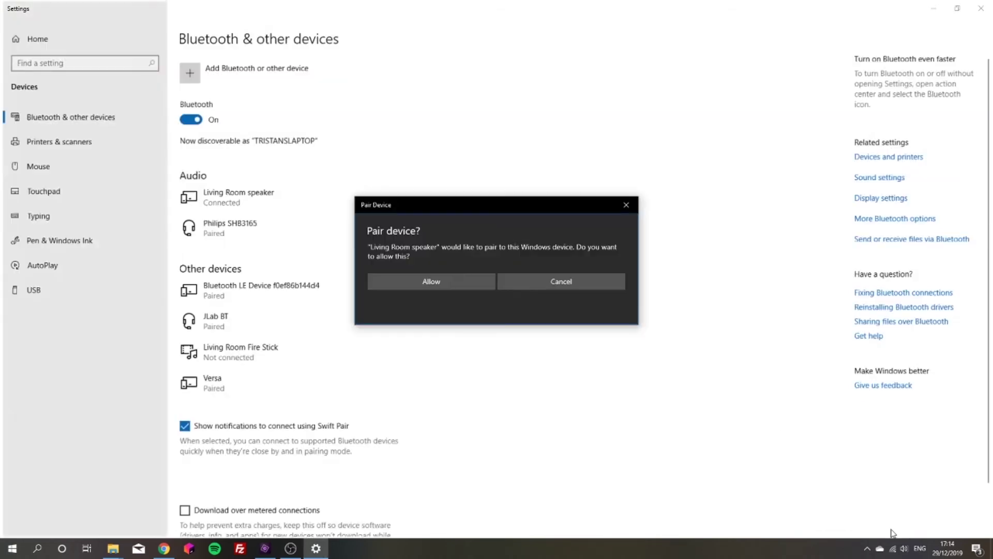
click(460, 279)
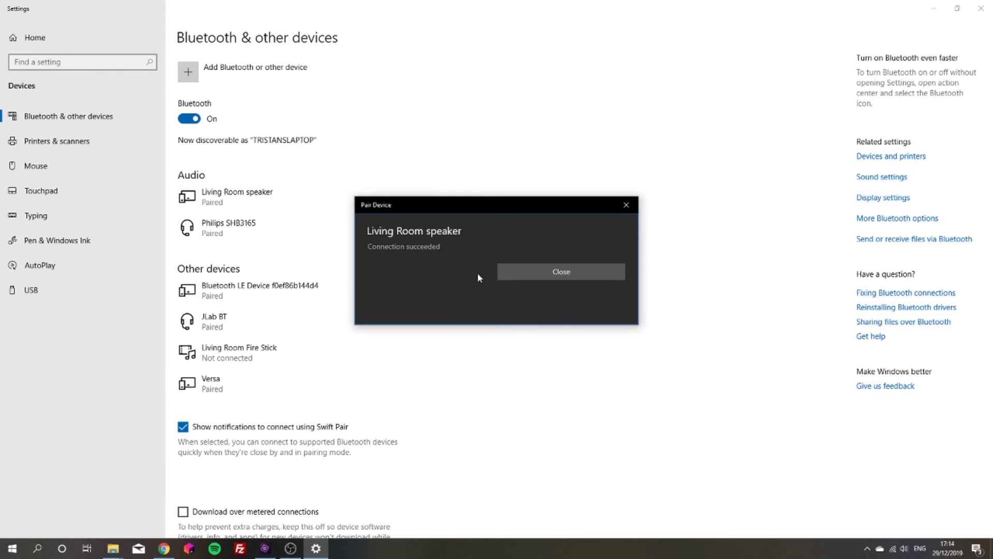
click(544, 272)
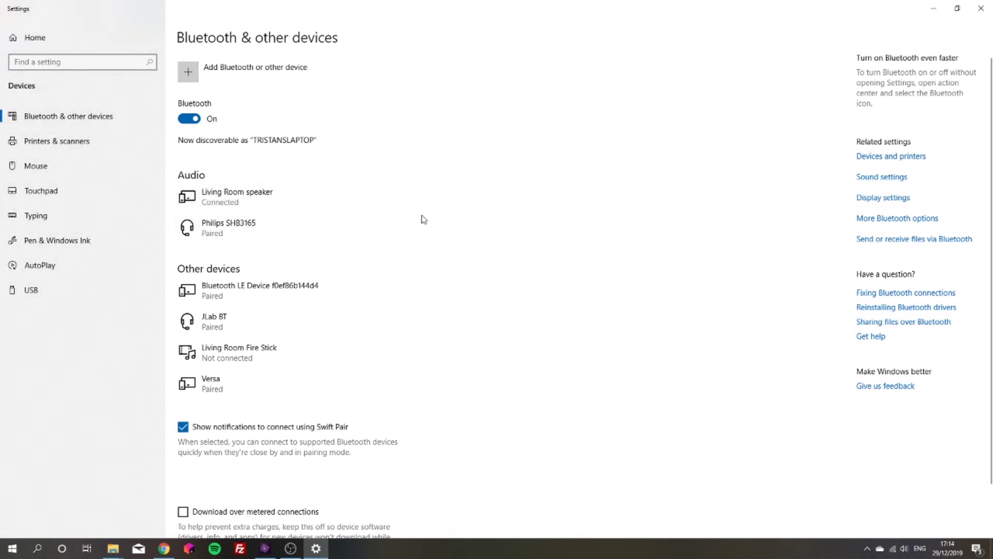
key(alt+Tab)
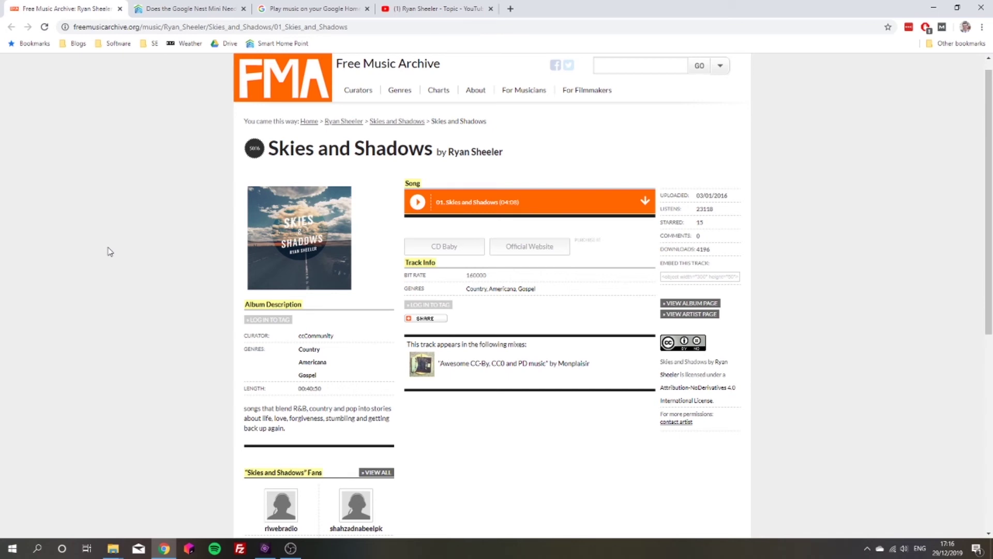
- Dismiss Chrome's menu and bring the Ryan Sheeler - Topic YouTube tab forward
click(982, 27)
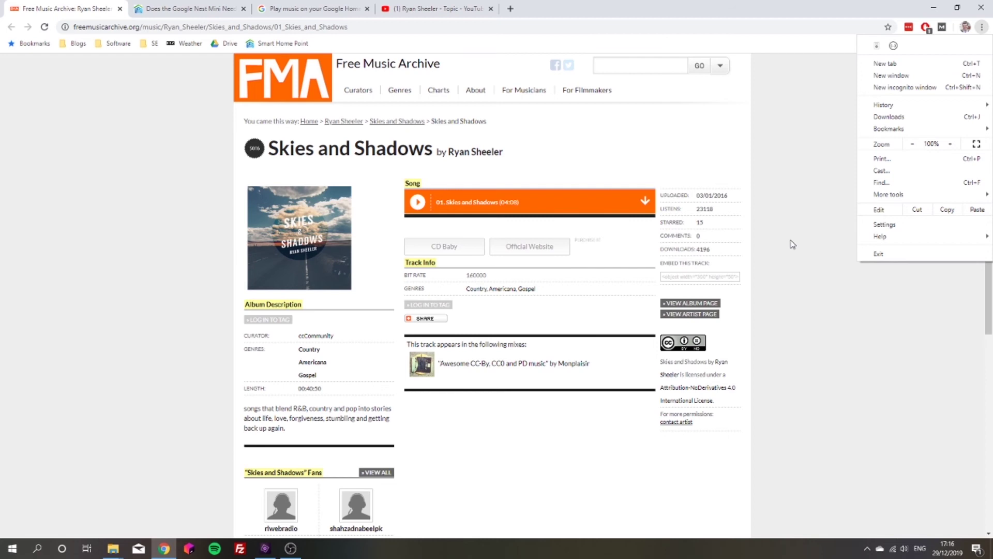
click(790, 244)
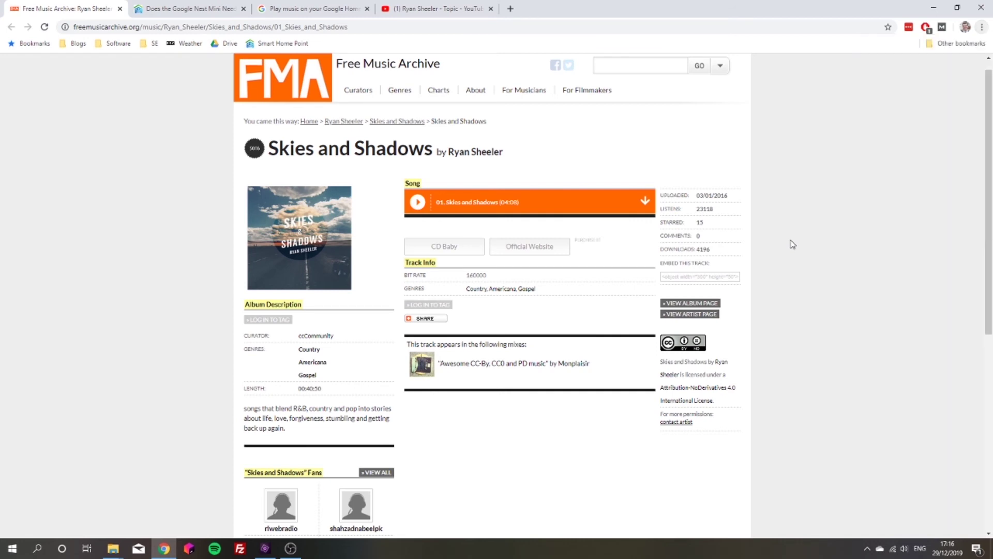
click(415, 7)
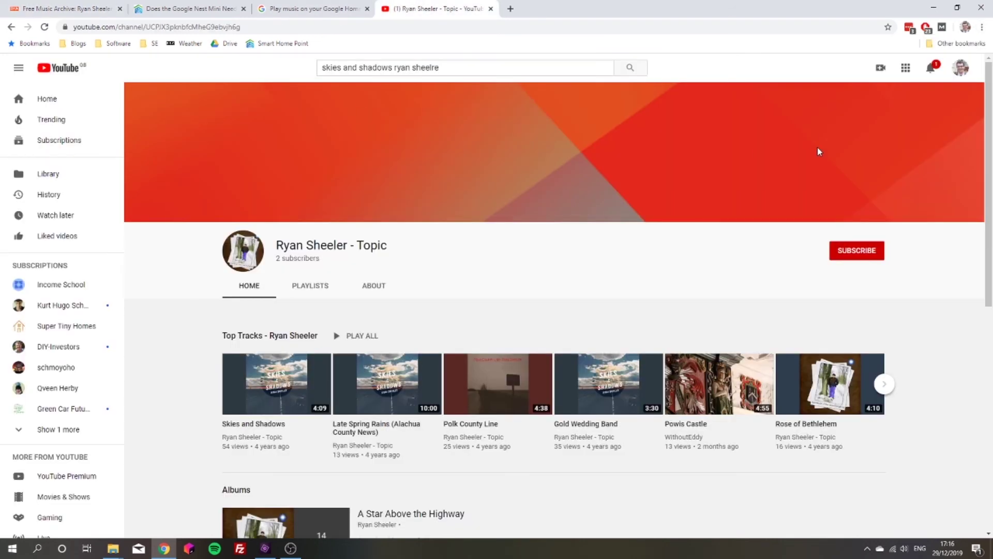
click(926, 28)
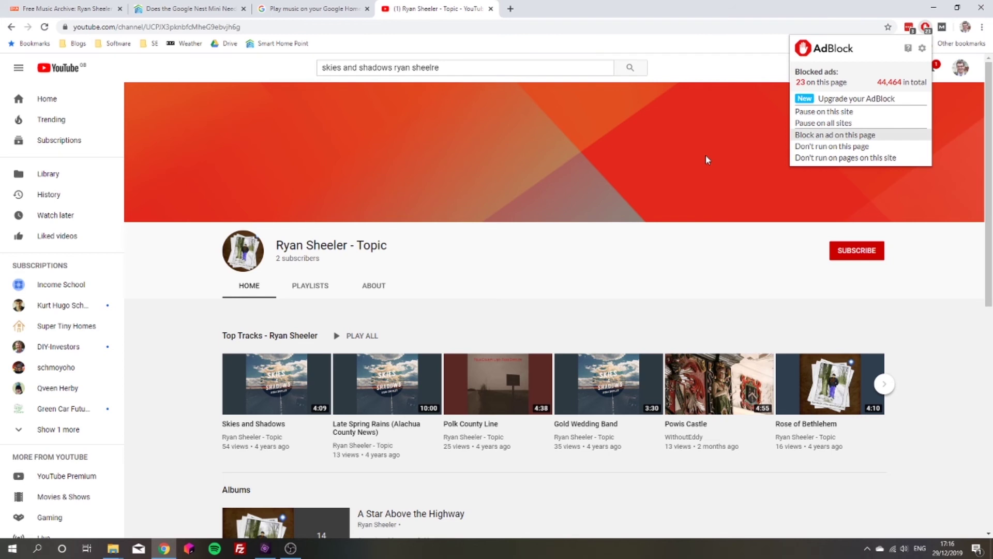
click(547, 271)
scroll(548, 270, down, 1)
scroll(548, 271, down, 1)
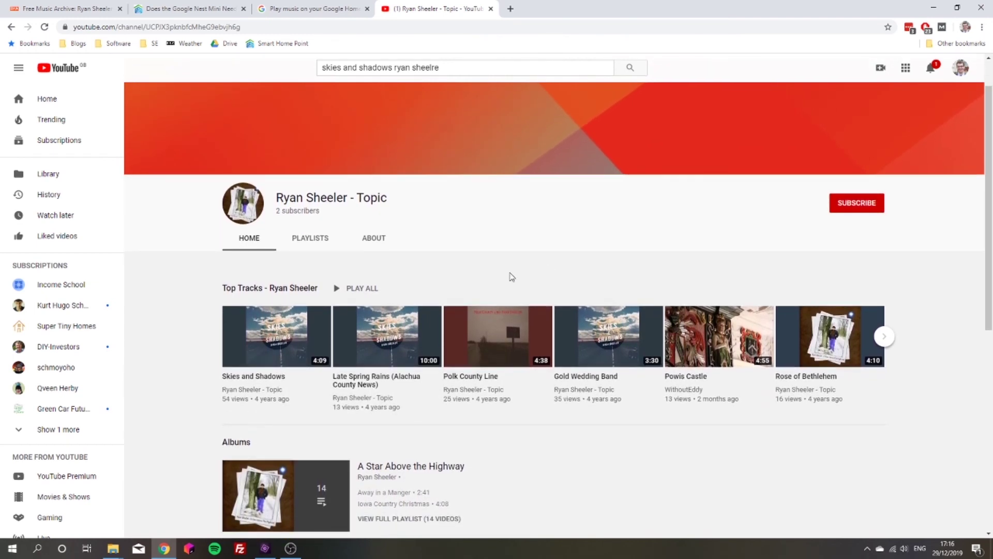
mouse_move(276, 383)
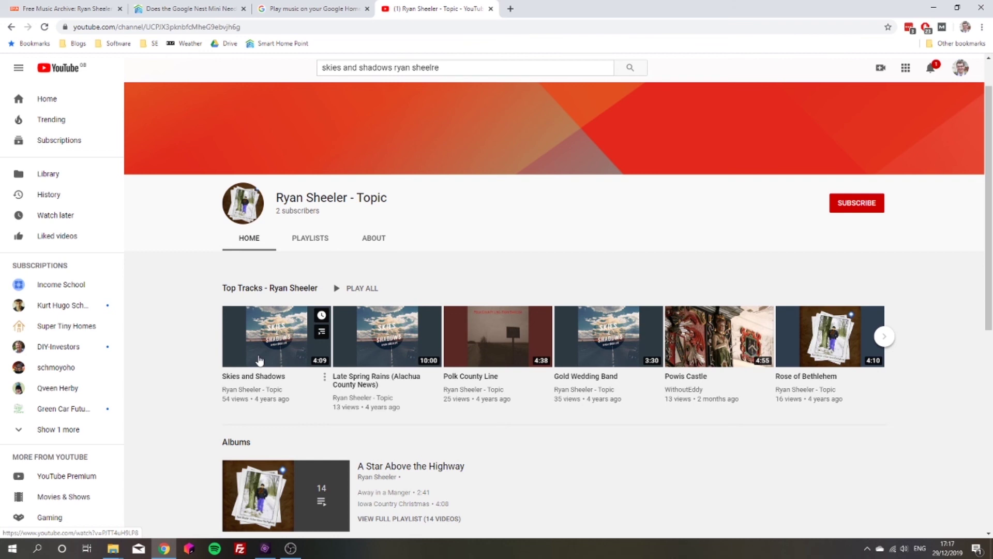
click(259, 360)
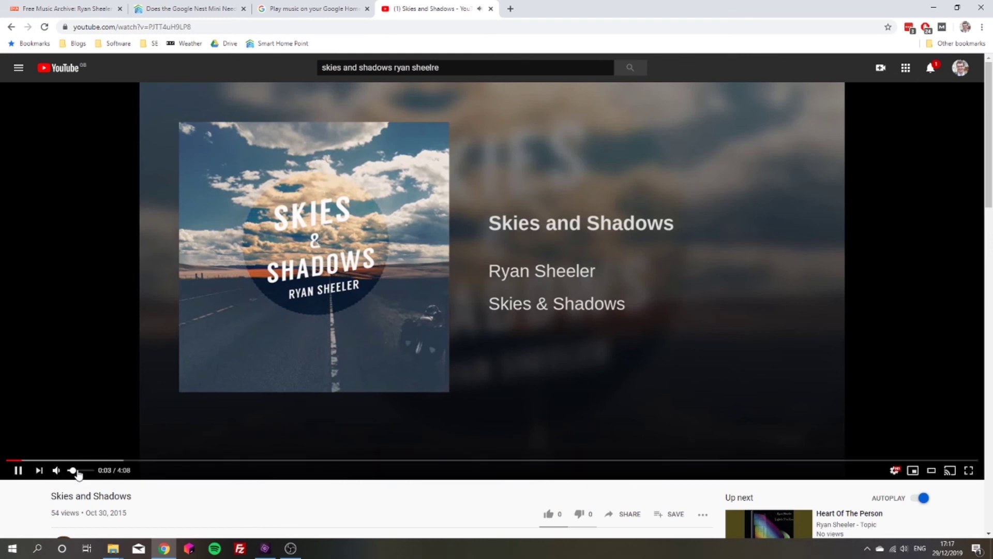
- Bring up the Cast device list from Chrome's main menu for the Skies and Shadows video
click(983, 27)
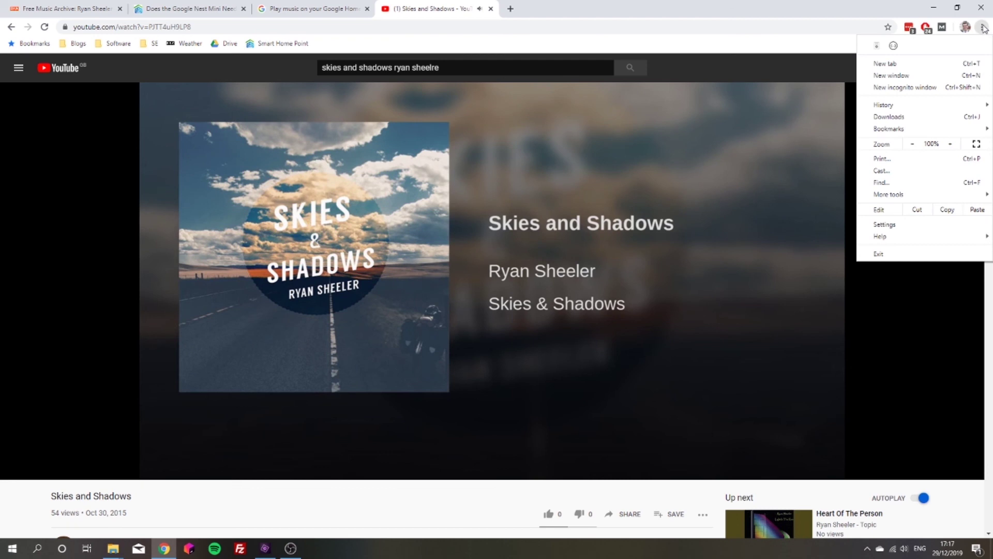
click(893, 172)
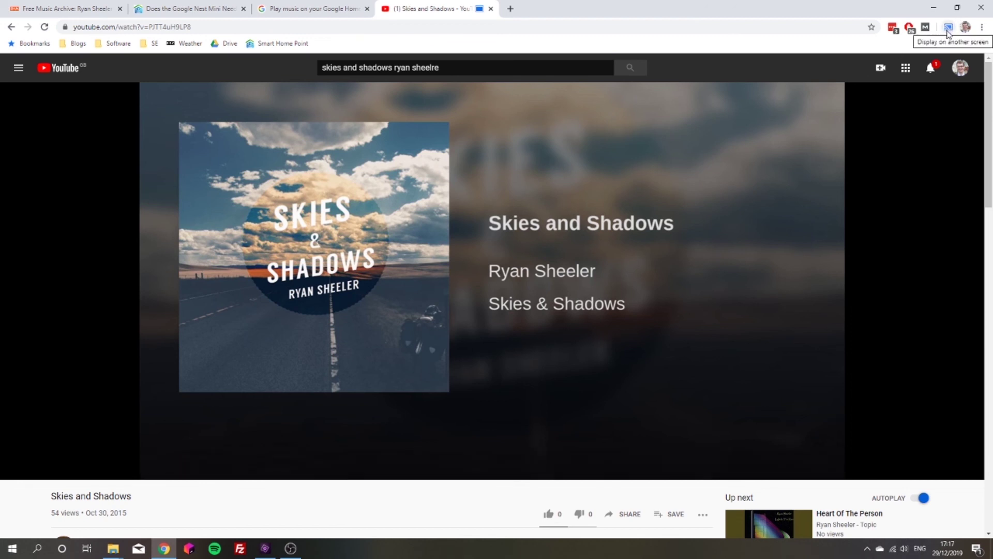
- End the cast session by choosing Living Room speaker from the toolbar cast list
click(947, 32)
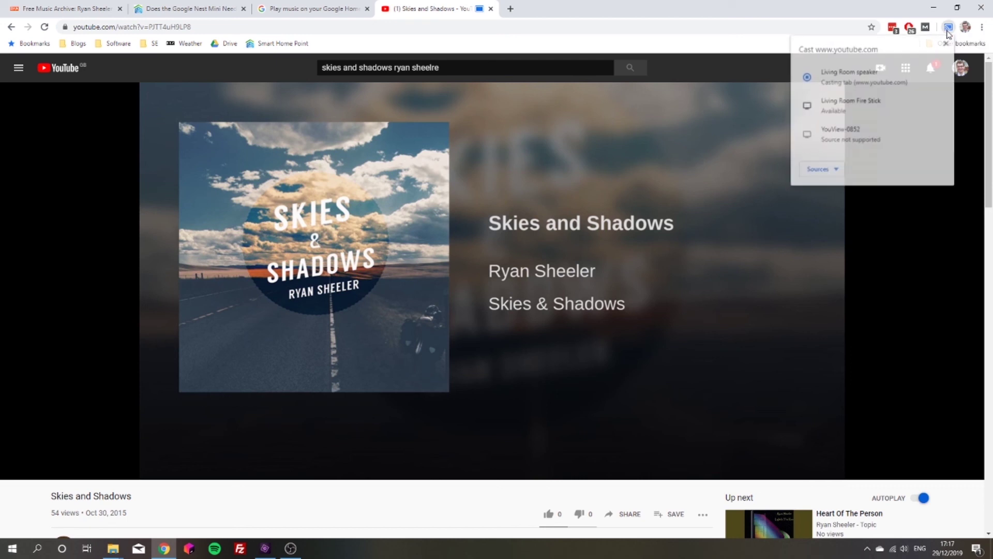
click(850, 78)
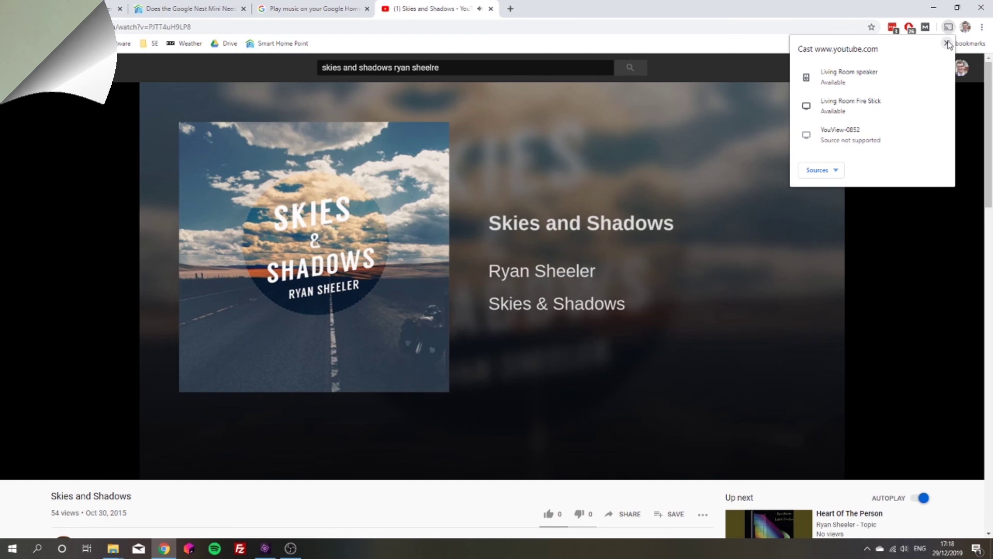